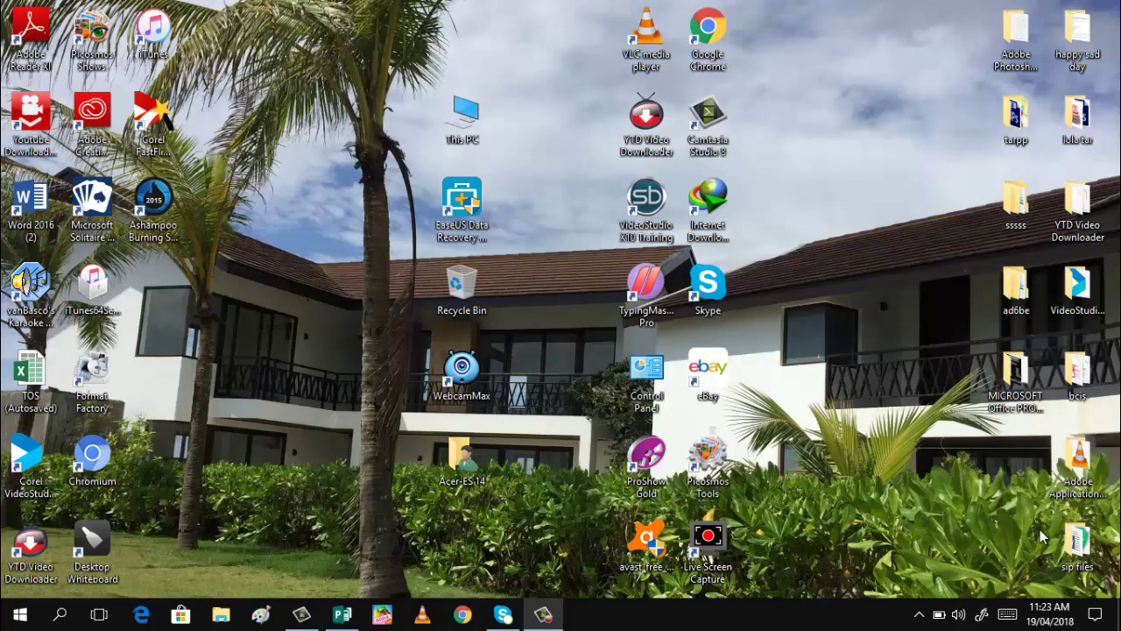
Launch Publisher and browse the built-in templates to the Postcards category
left_click(342, 615)
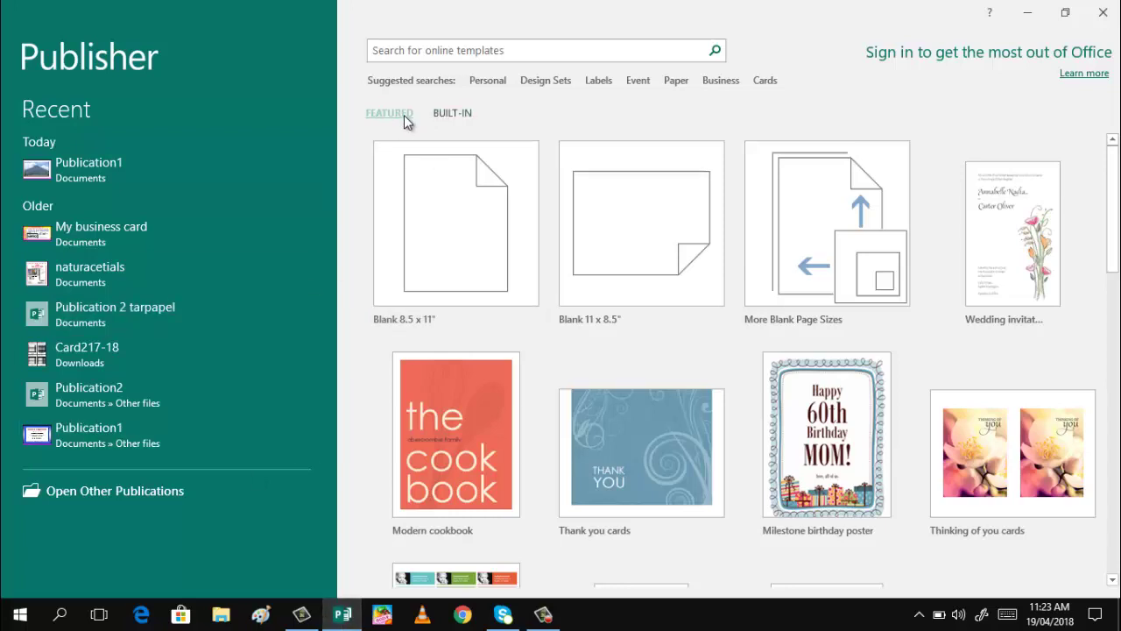
left_click(454, 113)
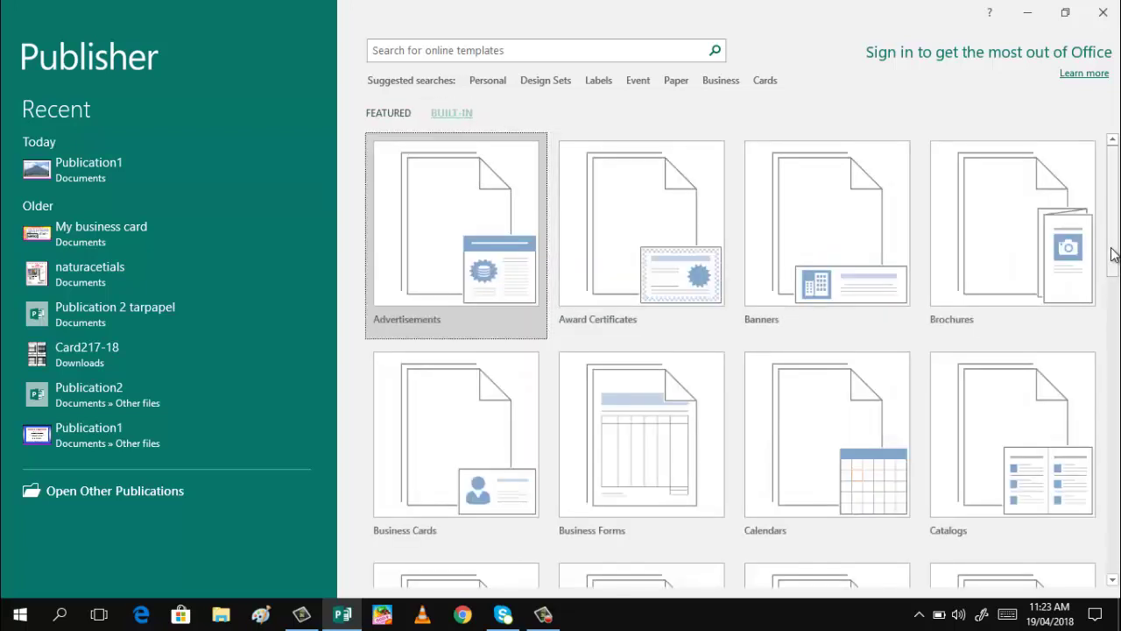
scroll(736, 359, "down", 9)
scroll(1104, 499, "down", 1)
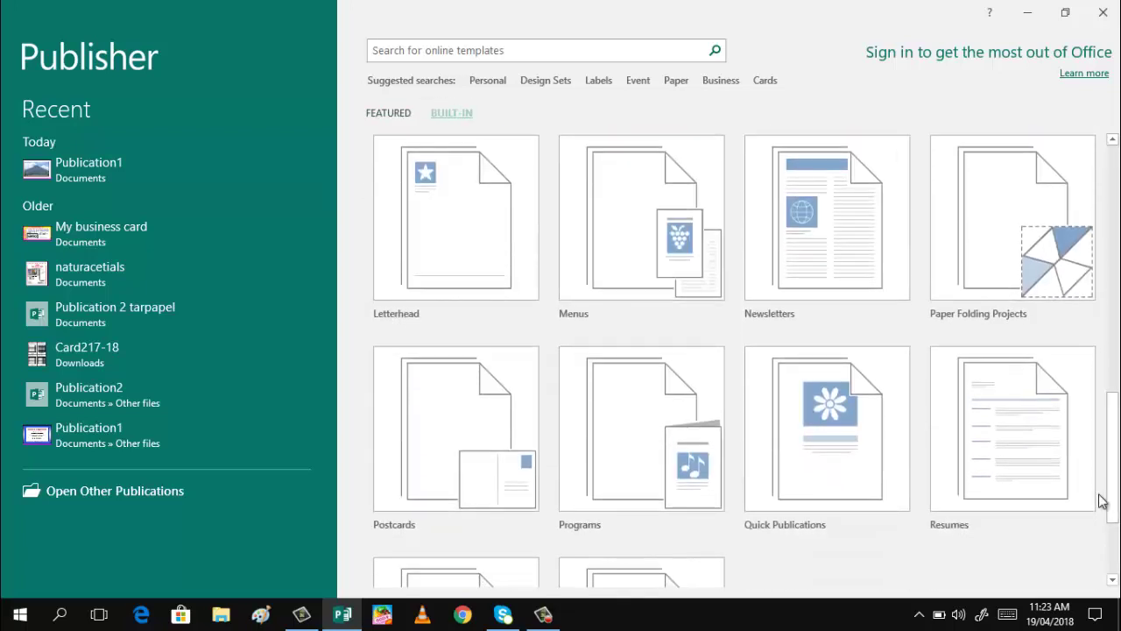
left_click(477, 482)
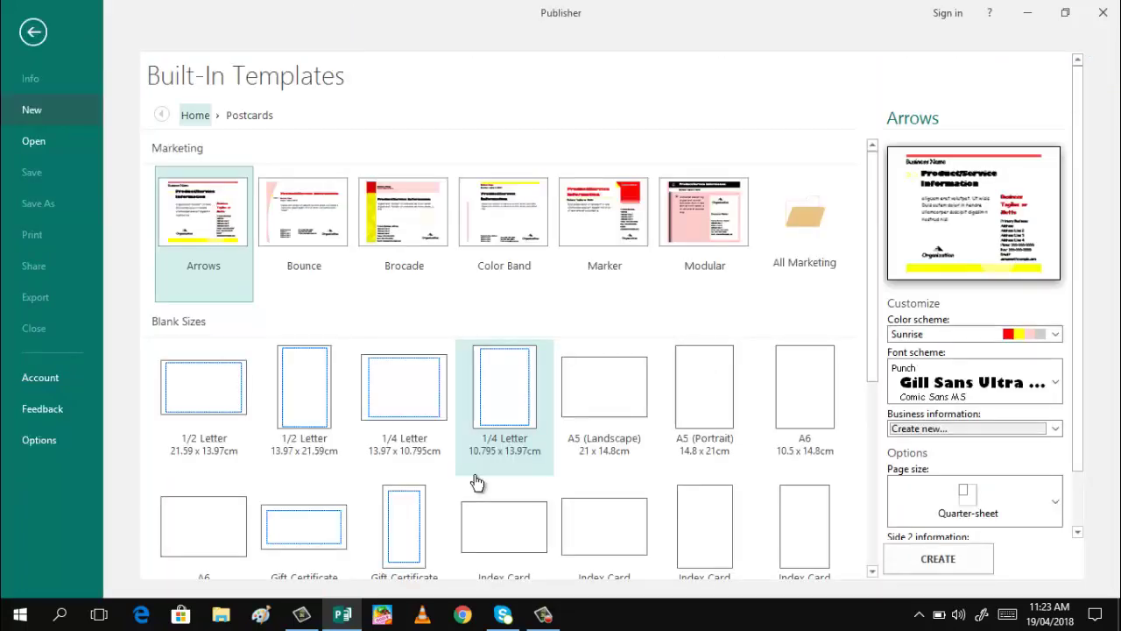
Browse all marketing postcard templates and select the Design Box design
left_click(805, 254)
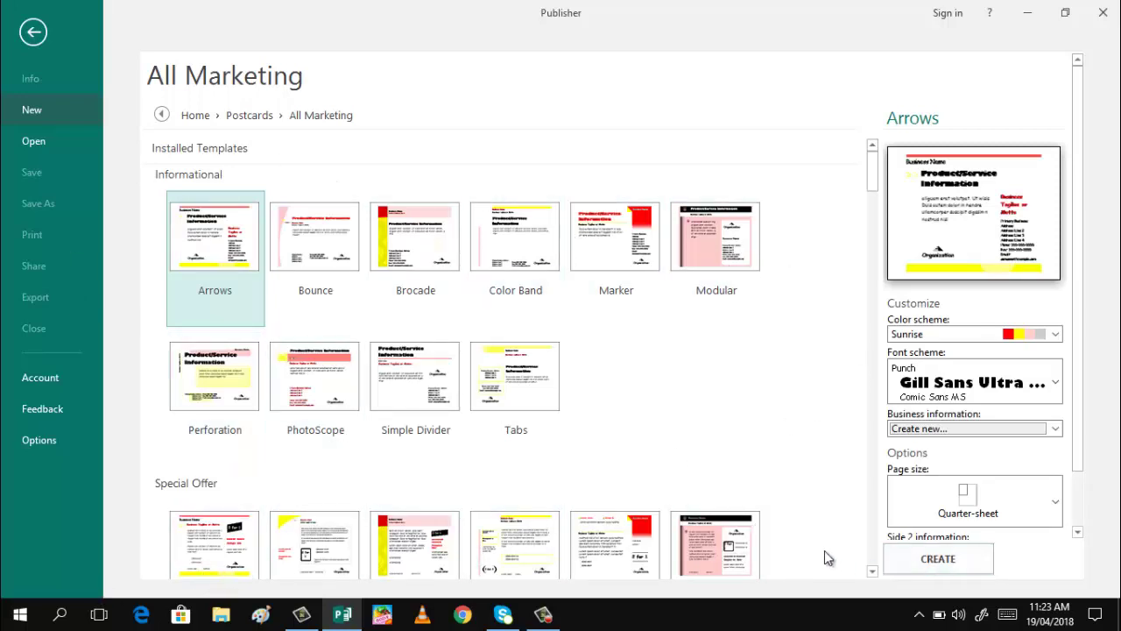
left_click(872, 572)
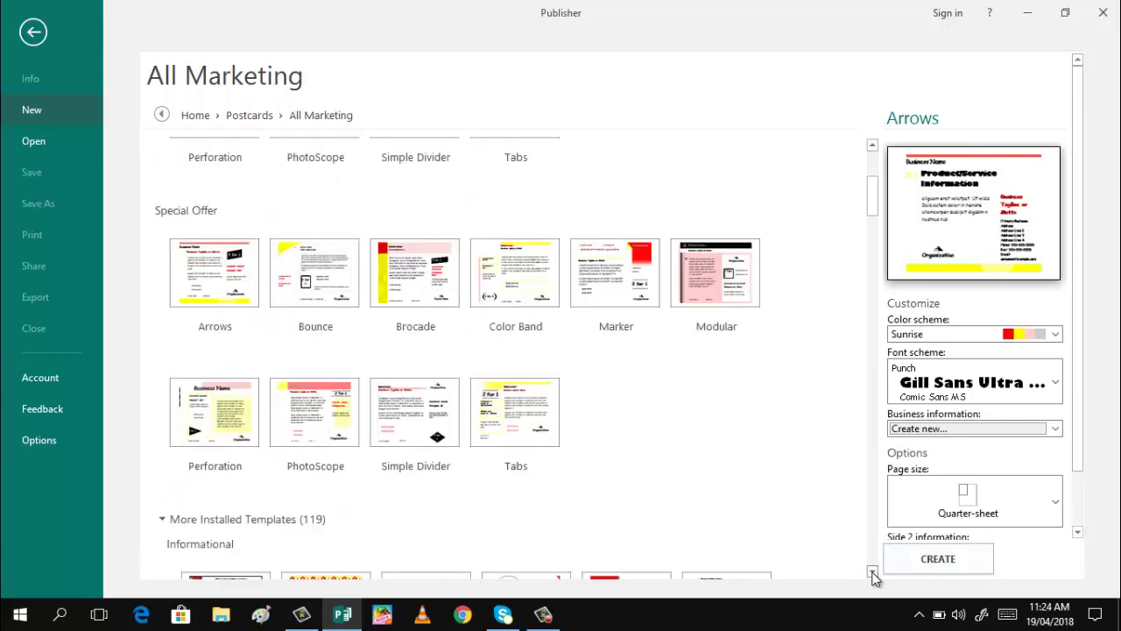
left_click(873, 572)
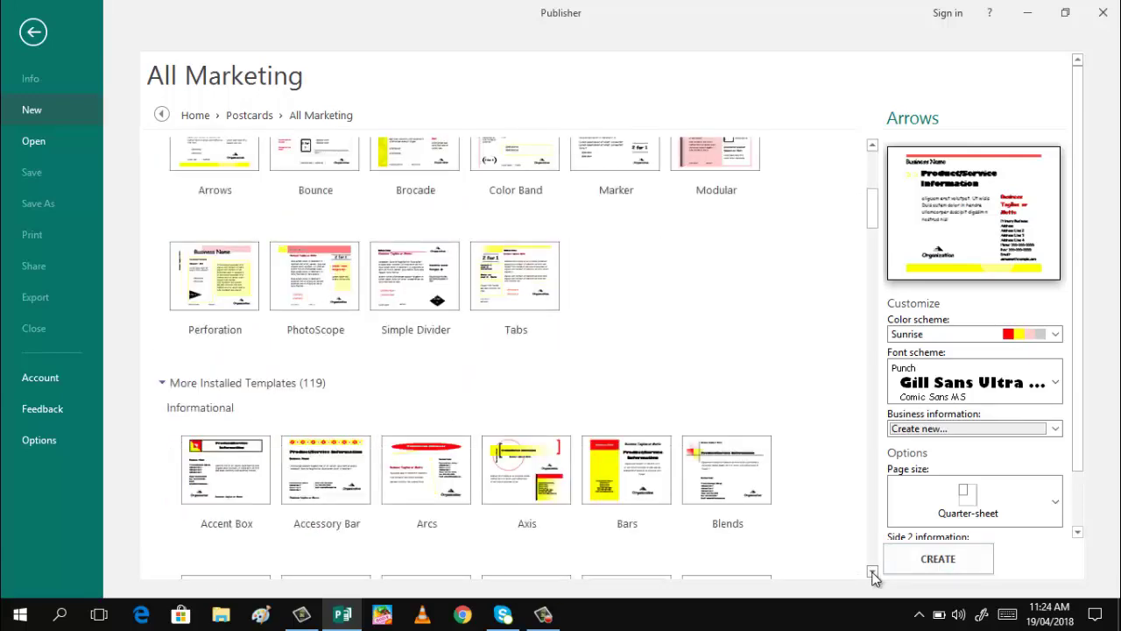
left_click_drag(872, 574, 873, 577)
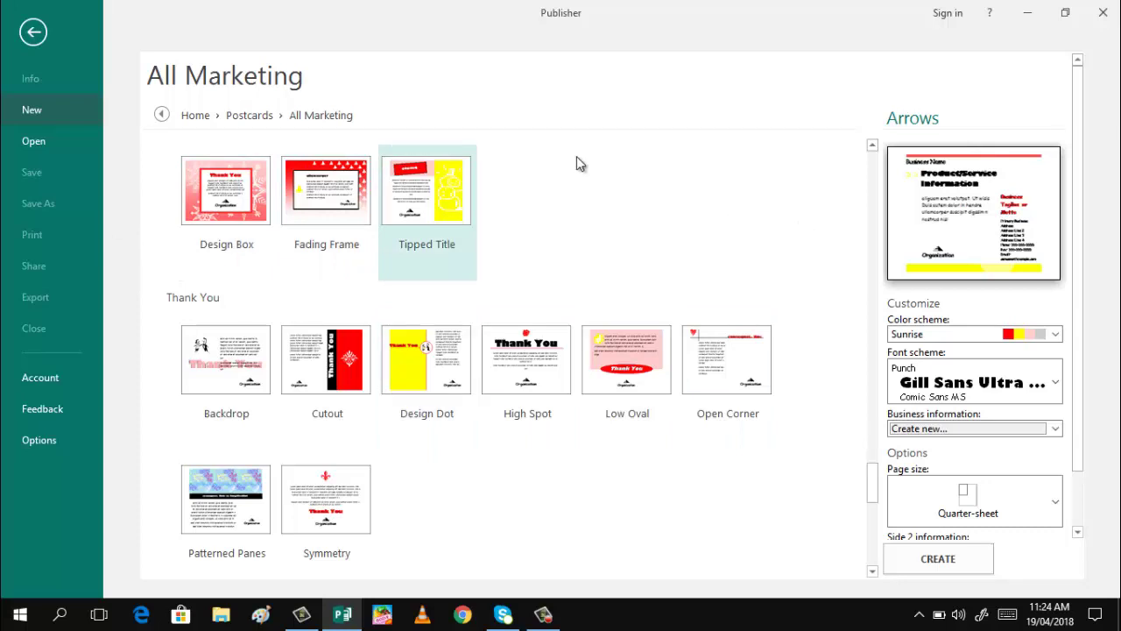
left_click(220, 212)
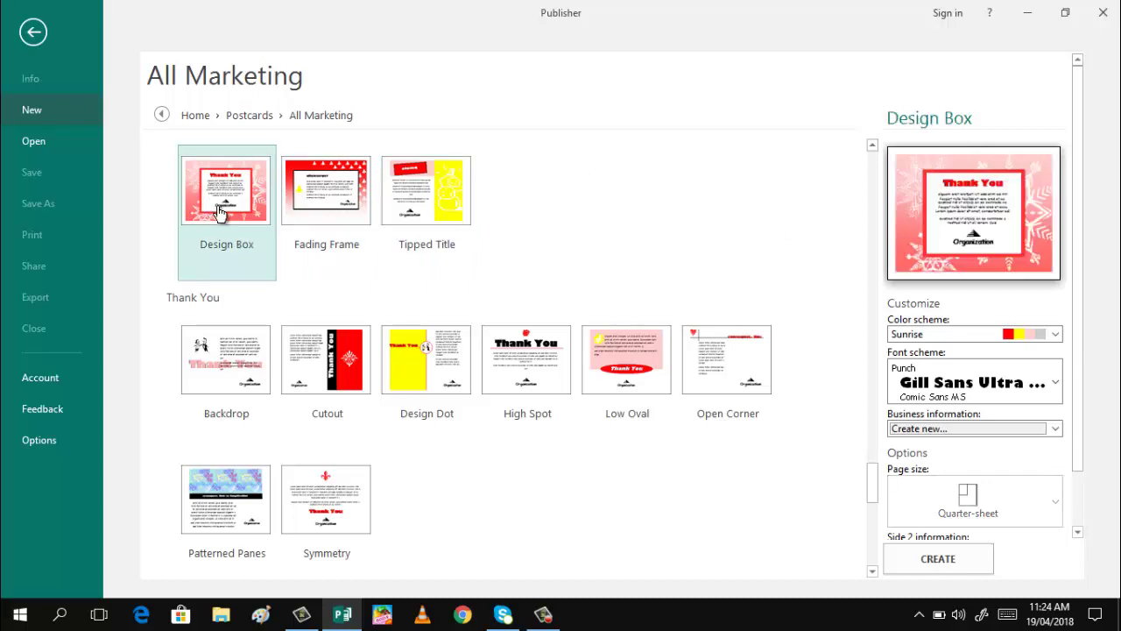
Create the Design Box postcard, then view the page 2 address side and return to page 1
left_click(911, 560)
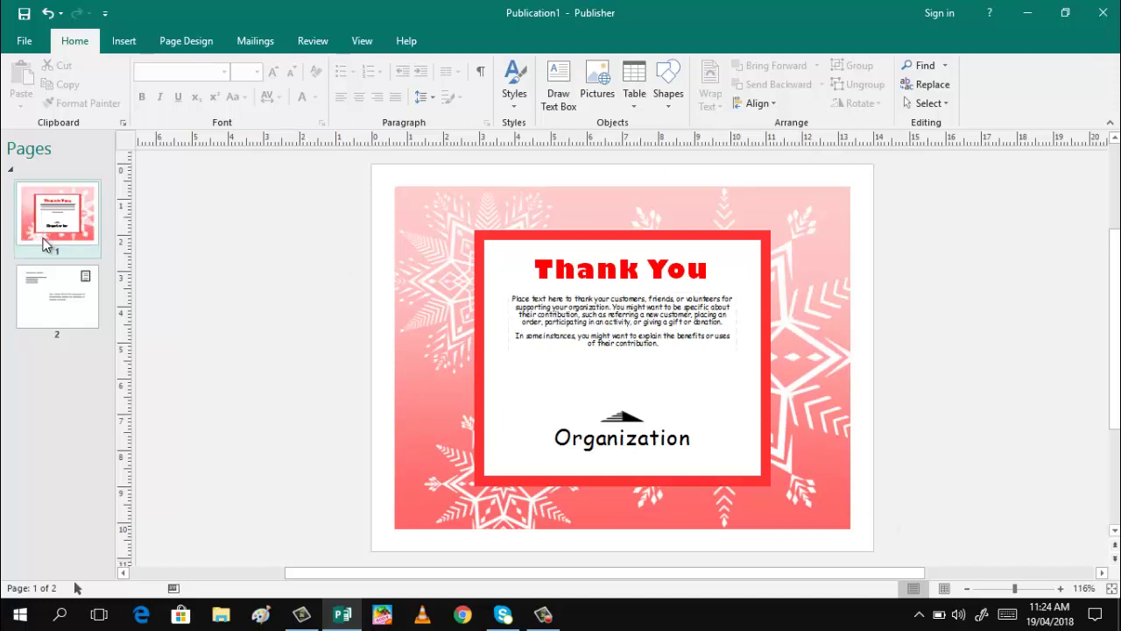
left_click(48, 305)
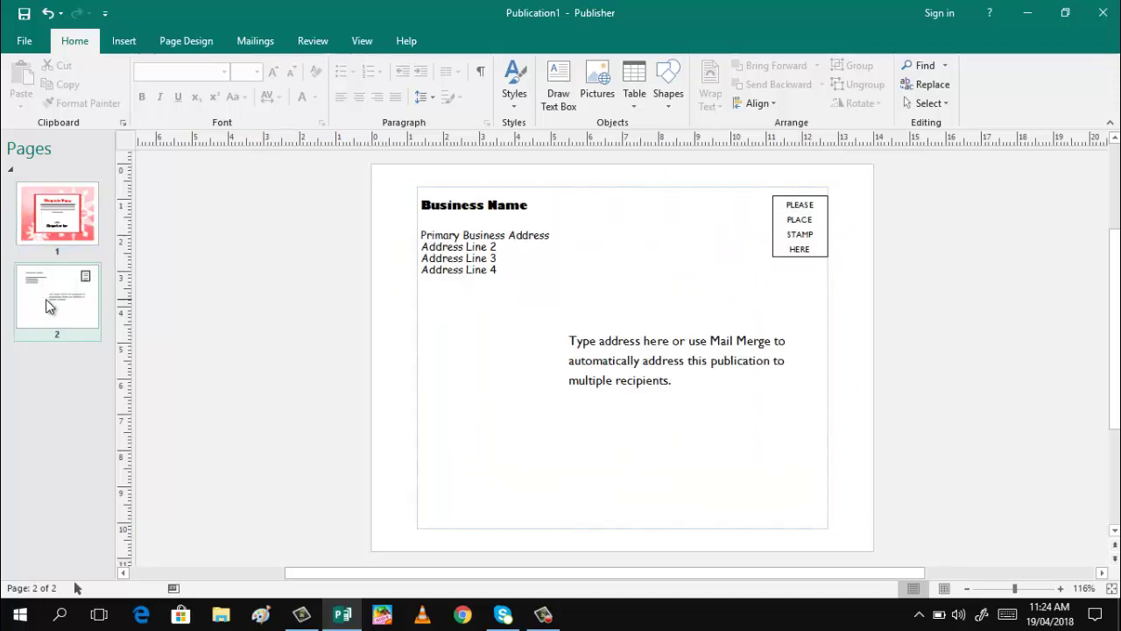
left_click(61, 232)
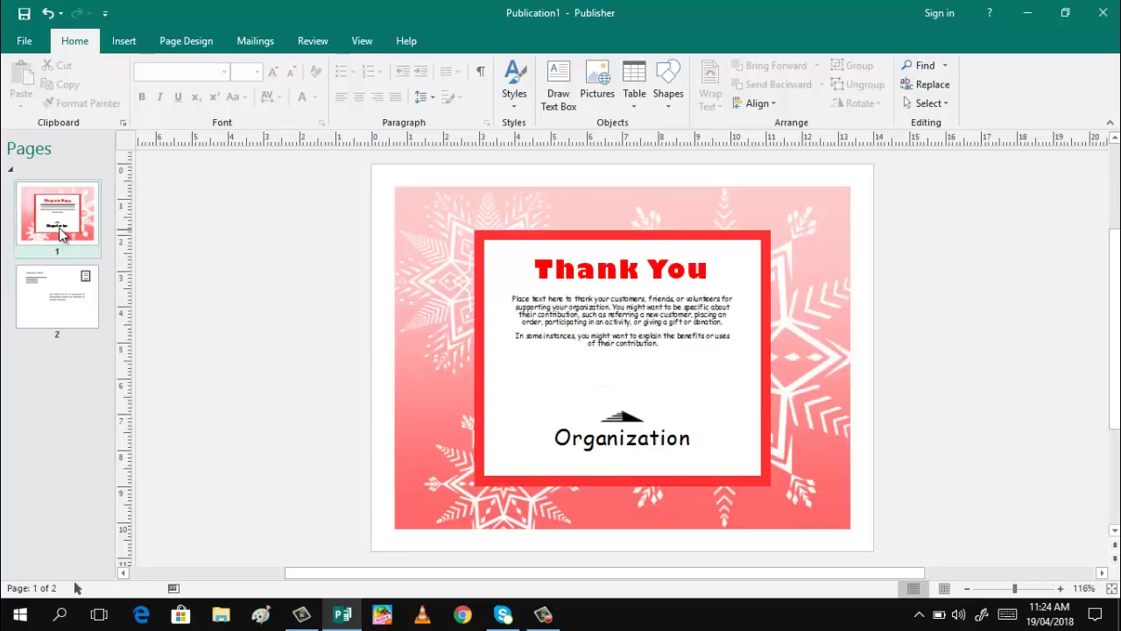
Delete the red frame, Thank You heading, body text, Organization text and snowflake picture from the front
left_click(602, 231)
key("Delete")
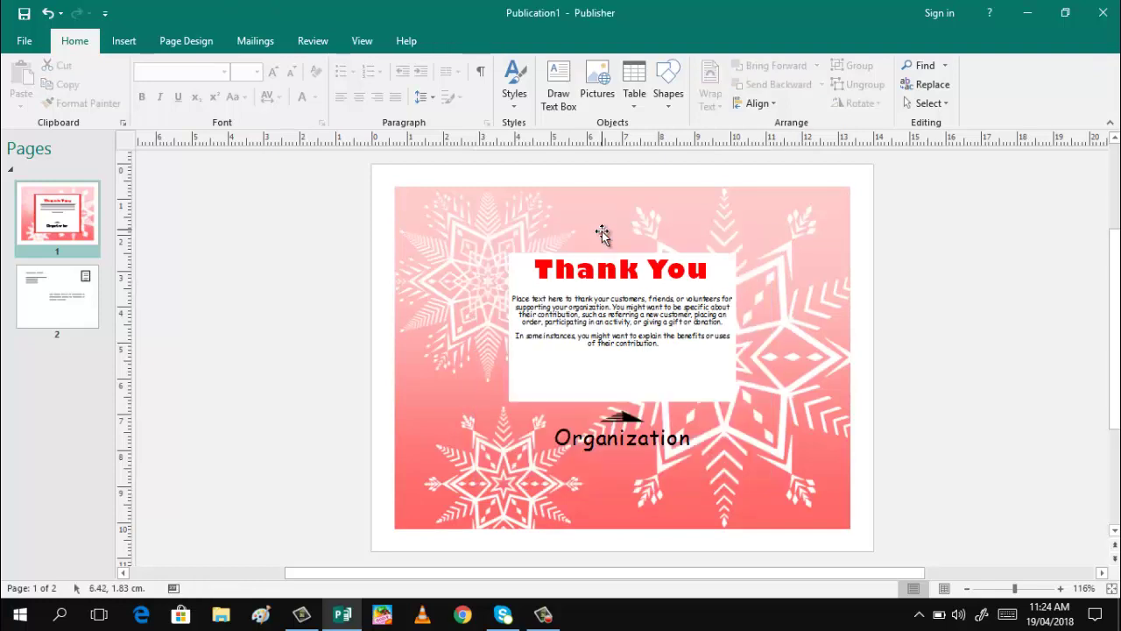
left_click(603, 253)
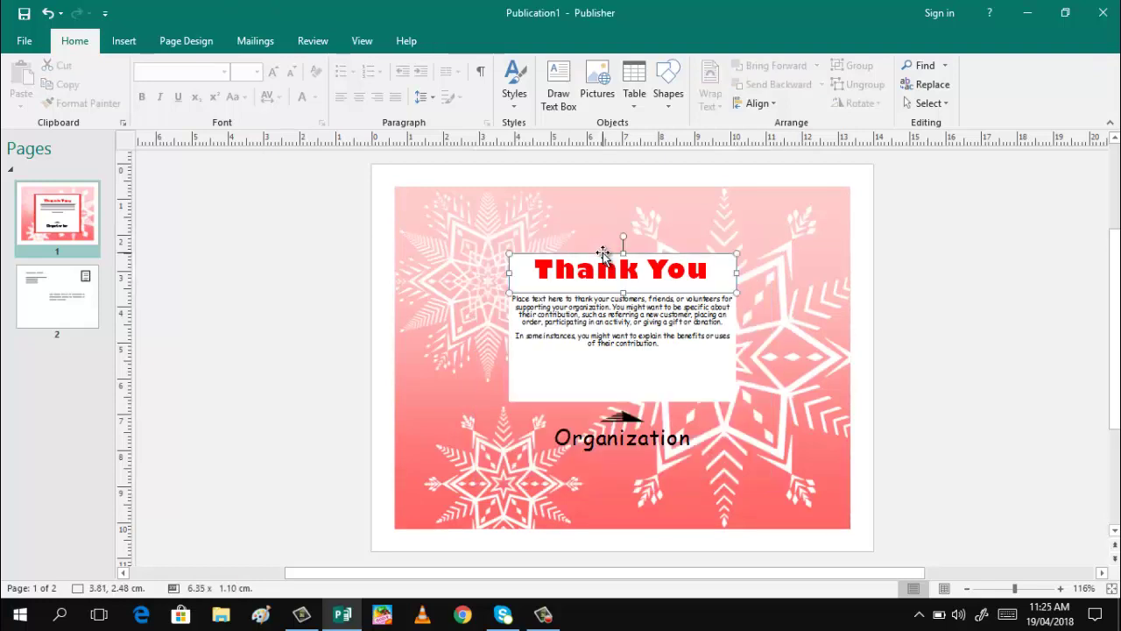
key("Delete")
left_click(609, 294)
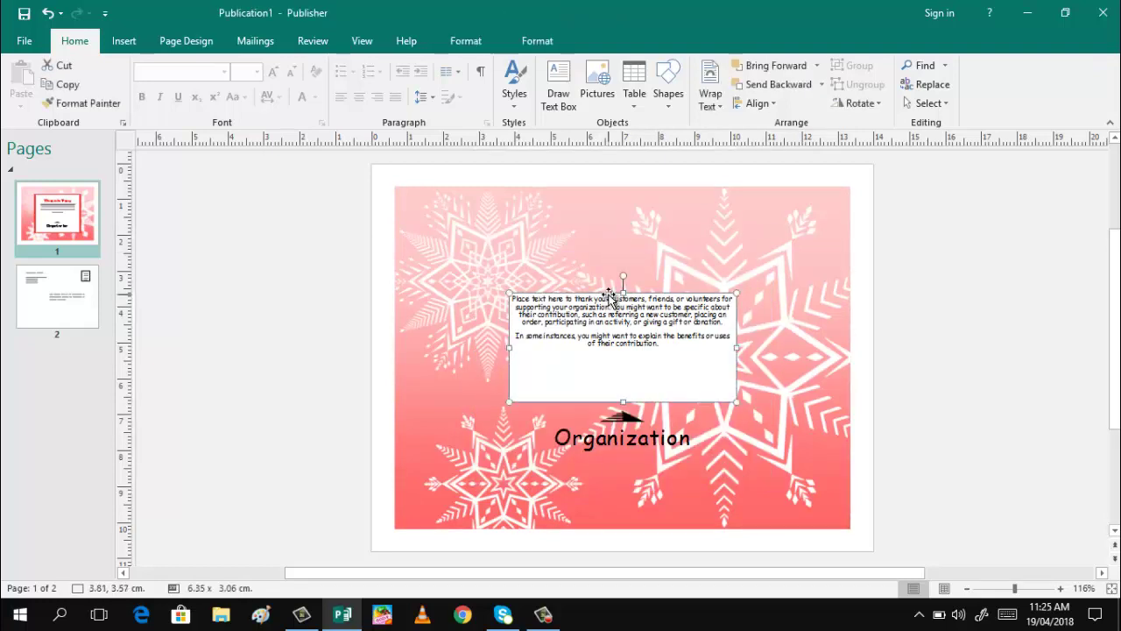
key("Delete")
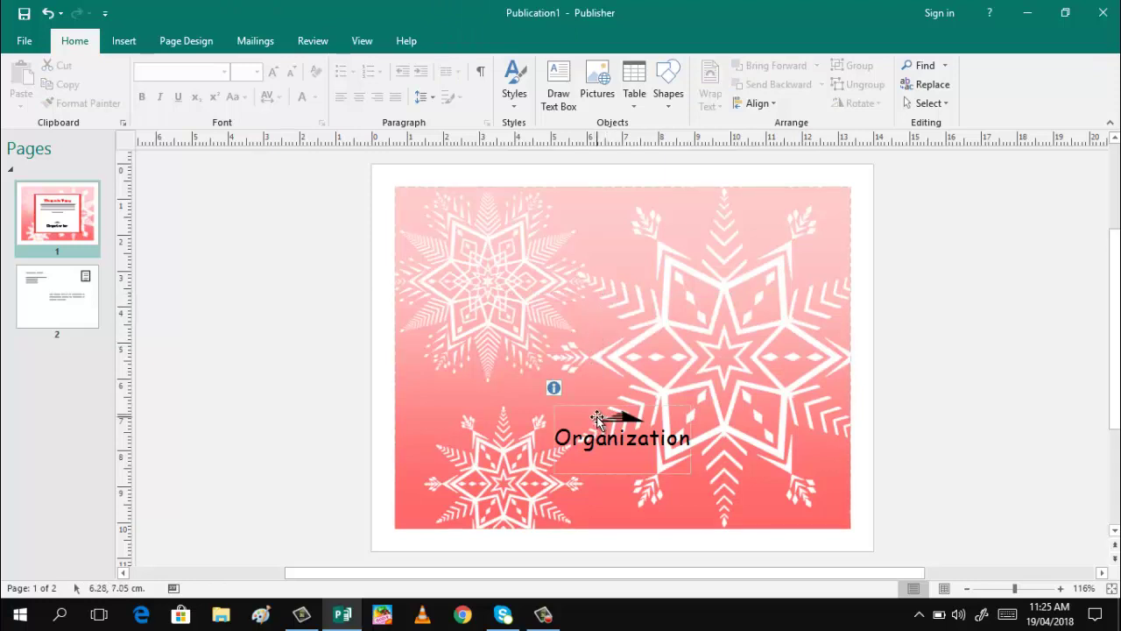
left_click(597, 416)
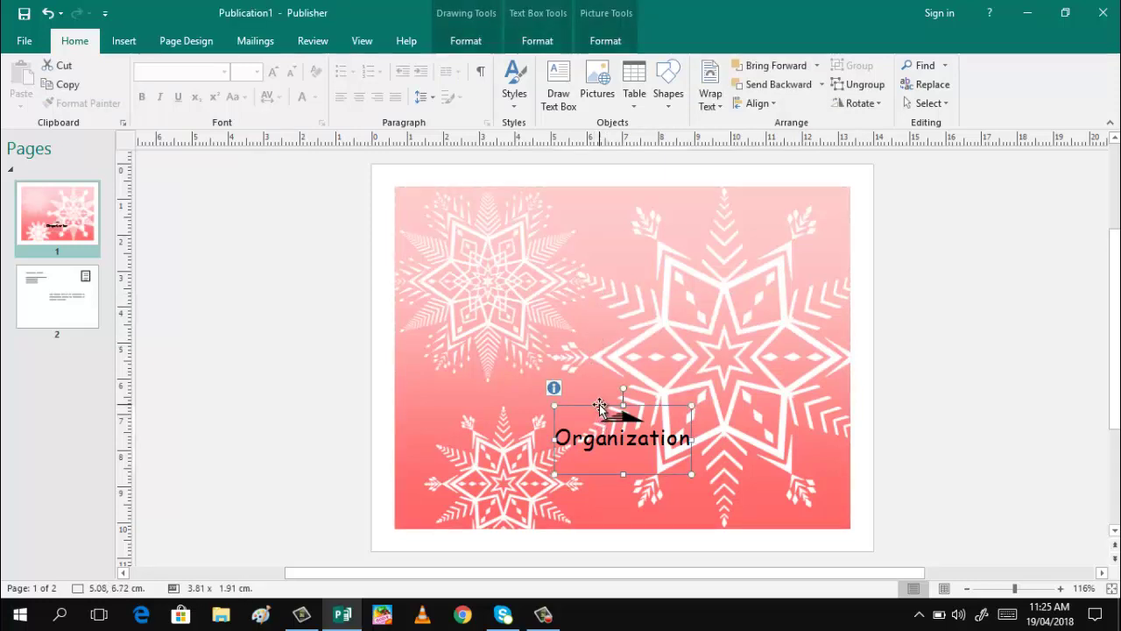
key("Delete")
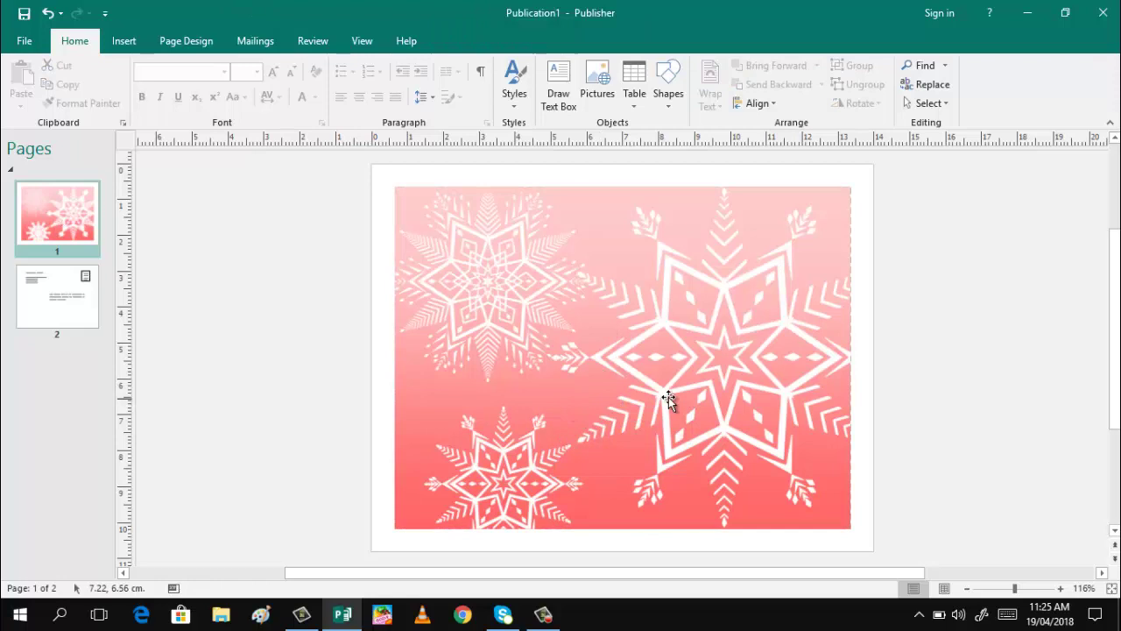
left_click(578, 191)
key("Delete")
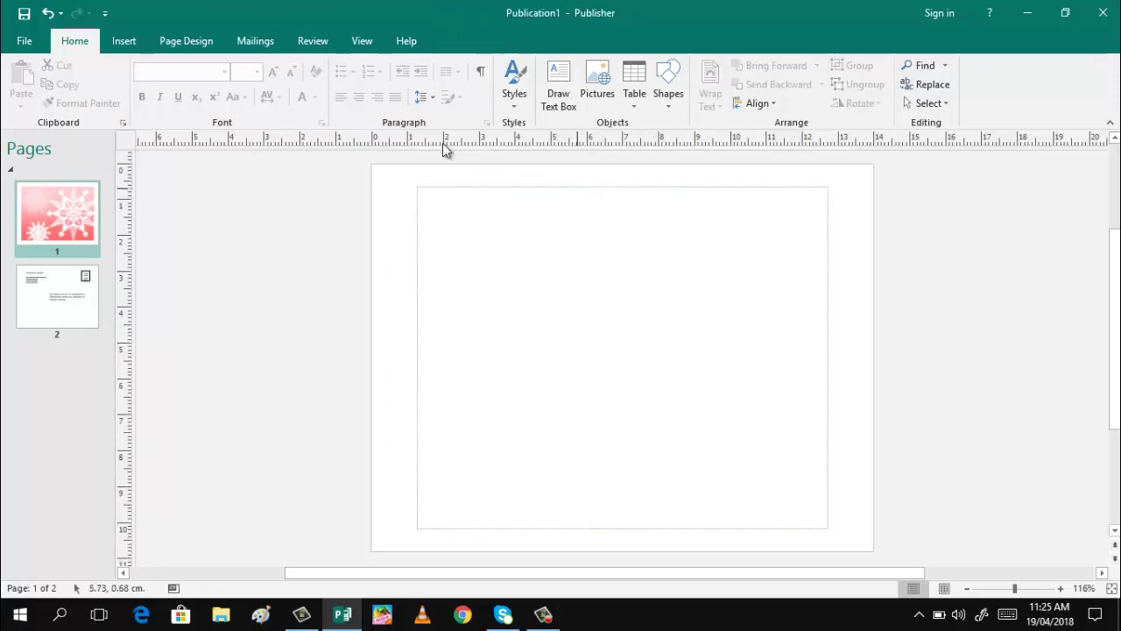
Insert the Mayon-Volcano.jpg picture onto the front page
left_click(121, 42)
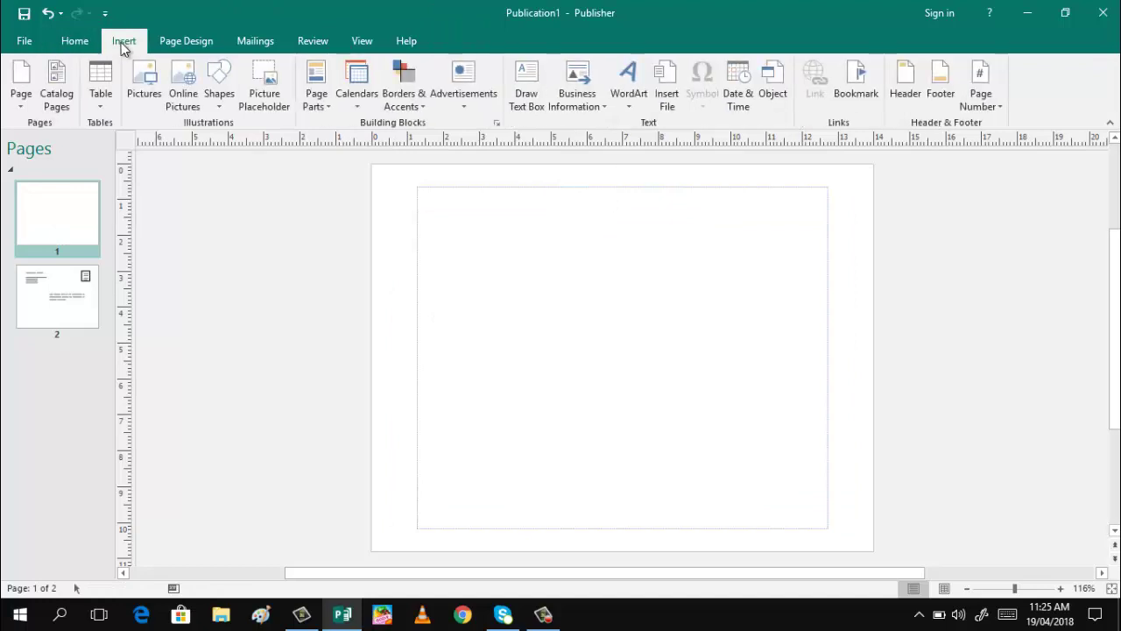
left_click(144, 79)
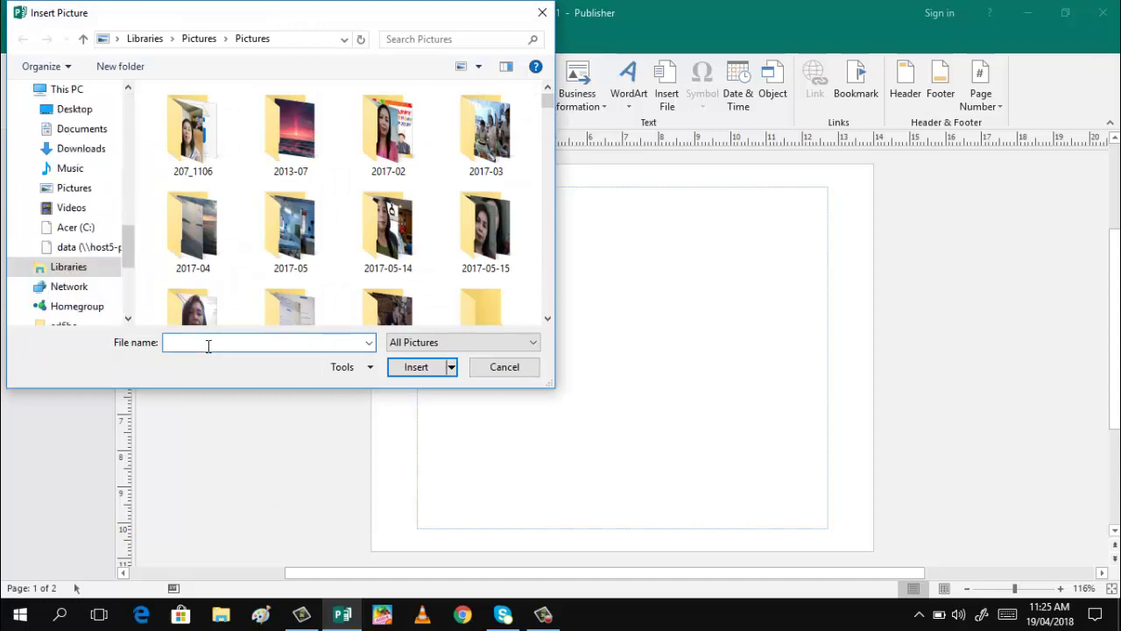
type("Mayon")
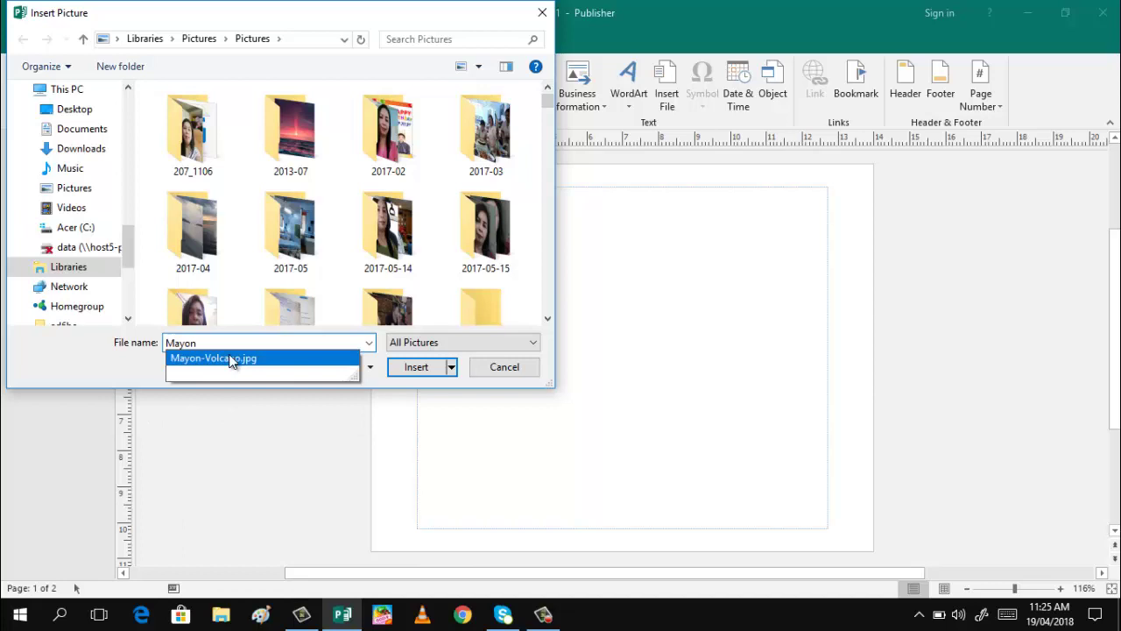
left_click(232, 360)
left_click(411, 367)
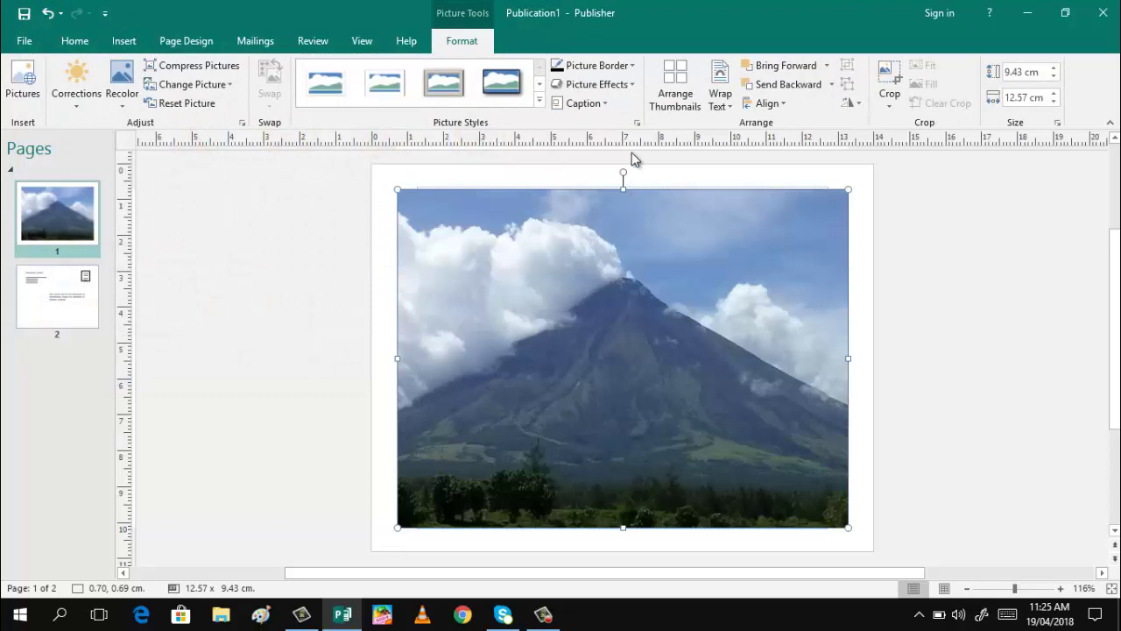
Stretch the volcano photo's top, left, right and bottom edges to 13.49 x 10.12 cm
left_click_drag(623, 189, 624, 177)
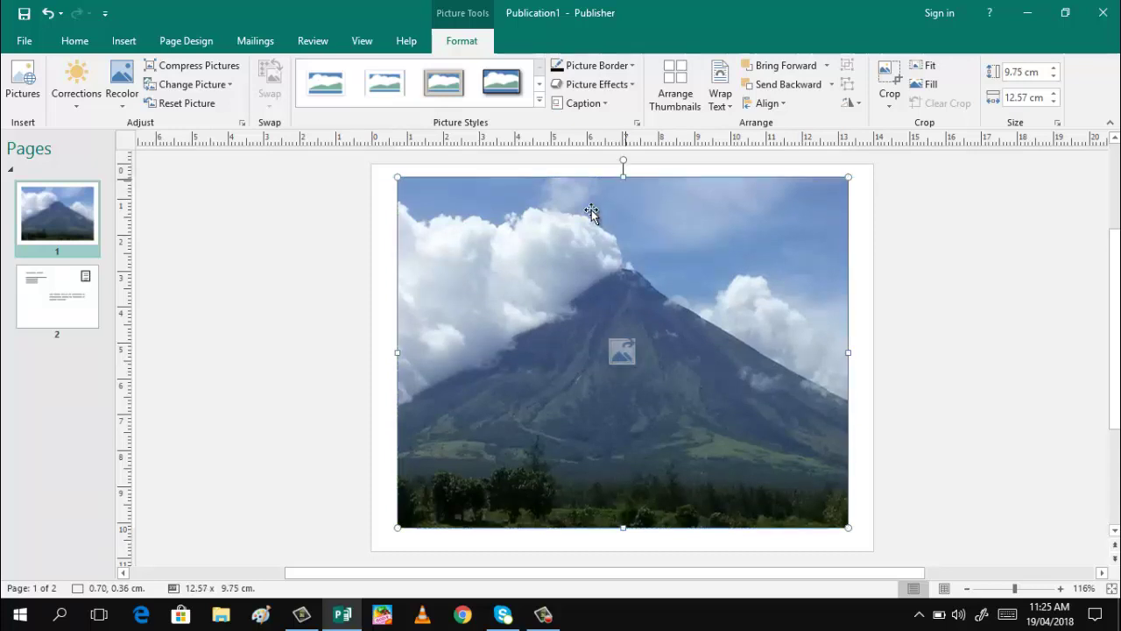
left_click(391, 355)
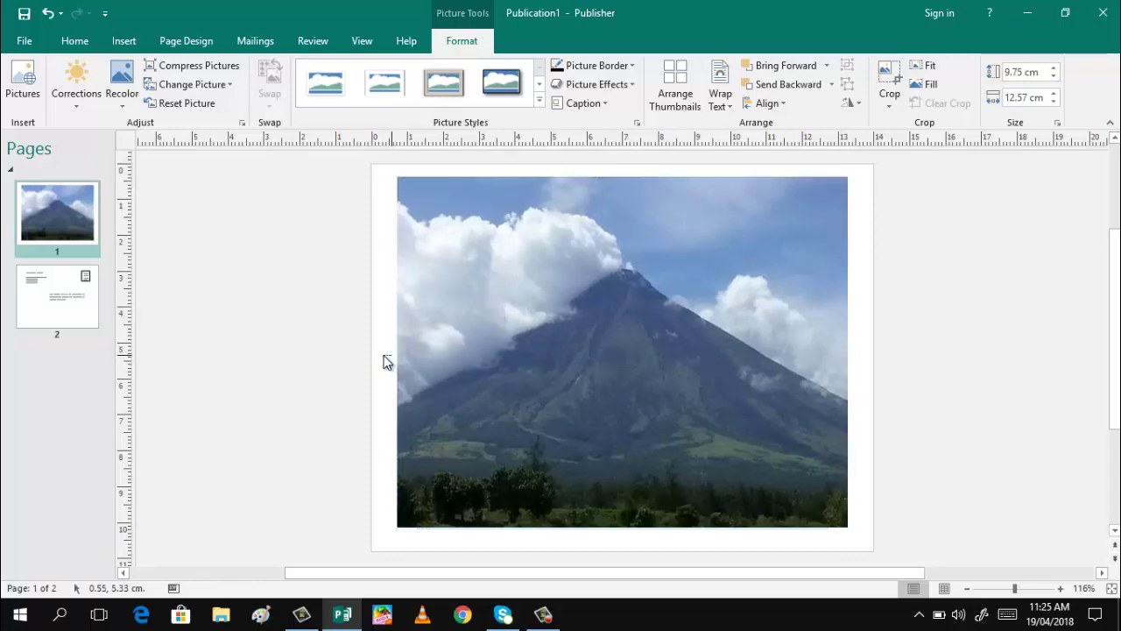
left_click(400, 356)
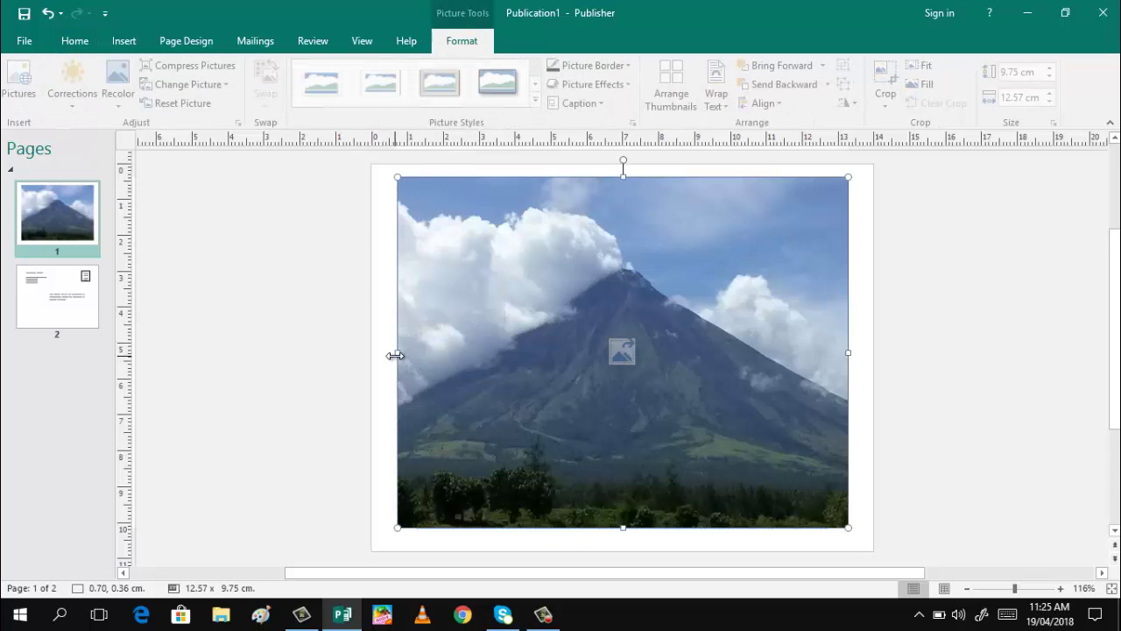
left_click_drag(396, 353, 382, 355)
left_click_drag(849, 353, 867, 353)
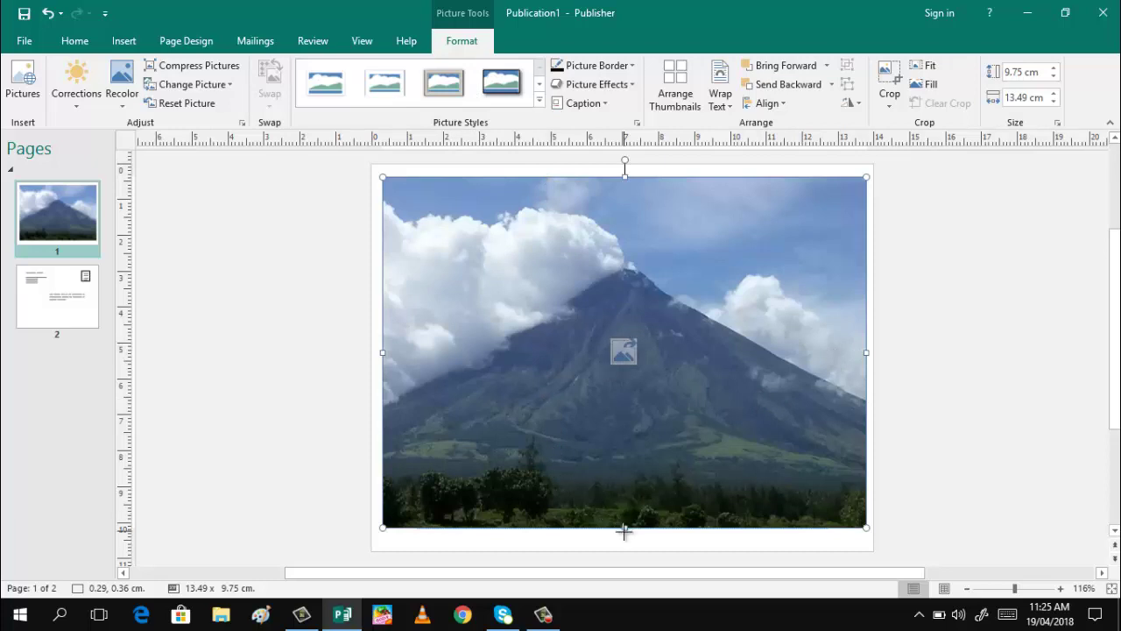
left_click_drag(625, 530, 626, 540)
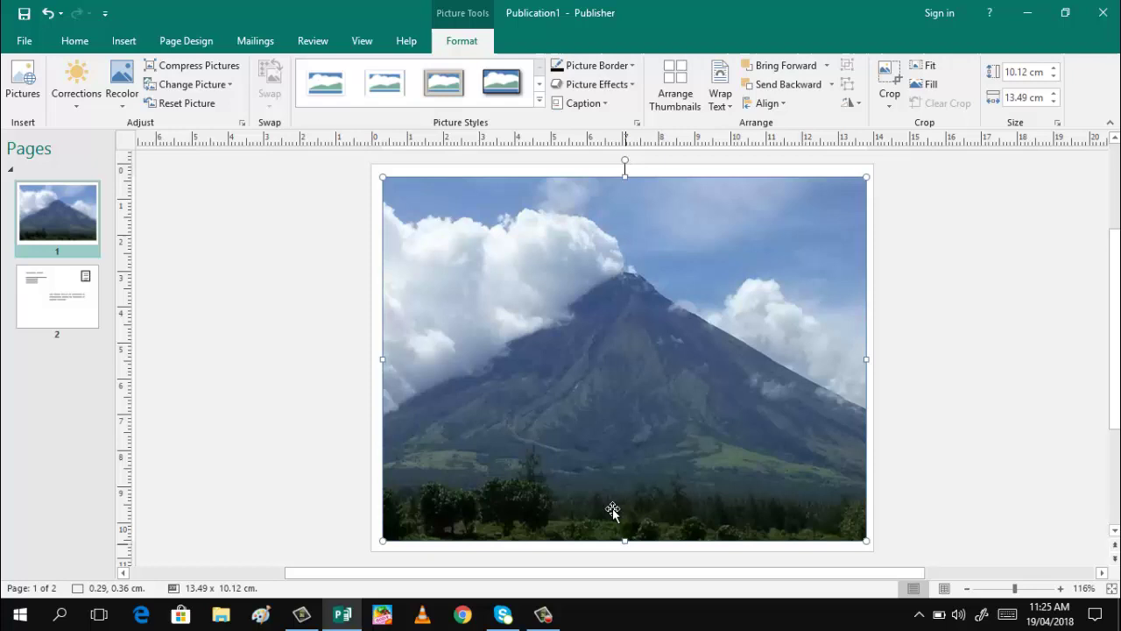
Apply a dark framed picture style to the volcano photo and open the WordArt styles gallery
left_click(540, 104)
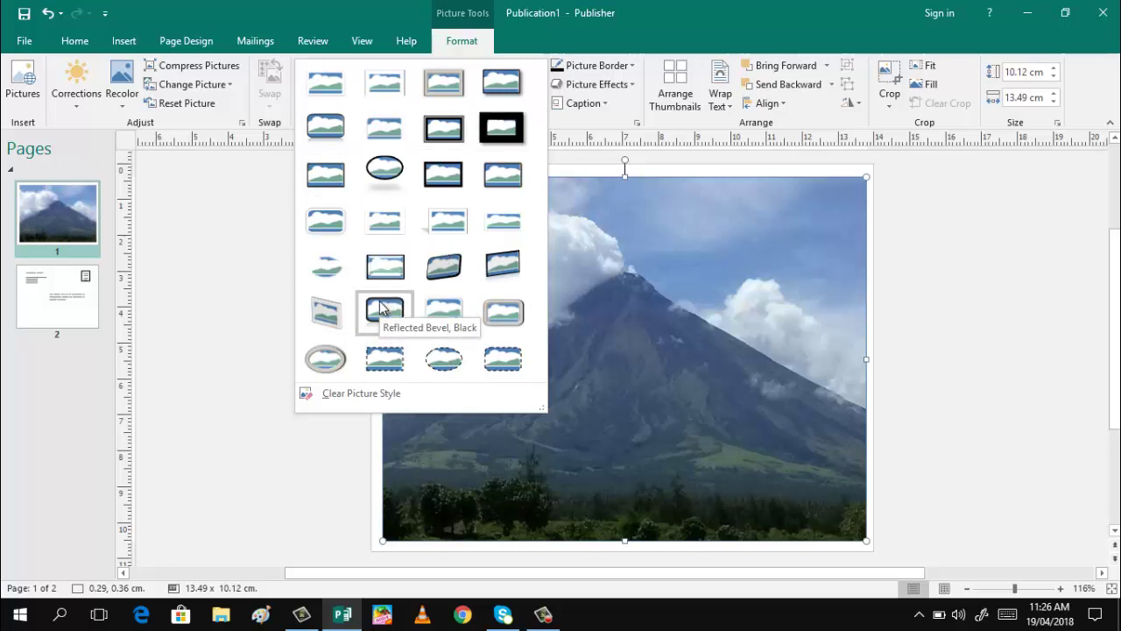
left_click(335, 173)
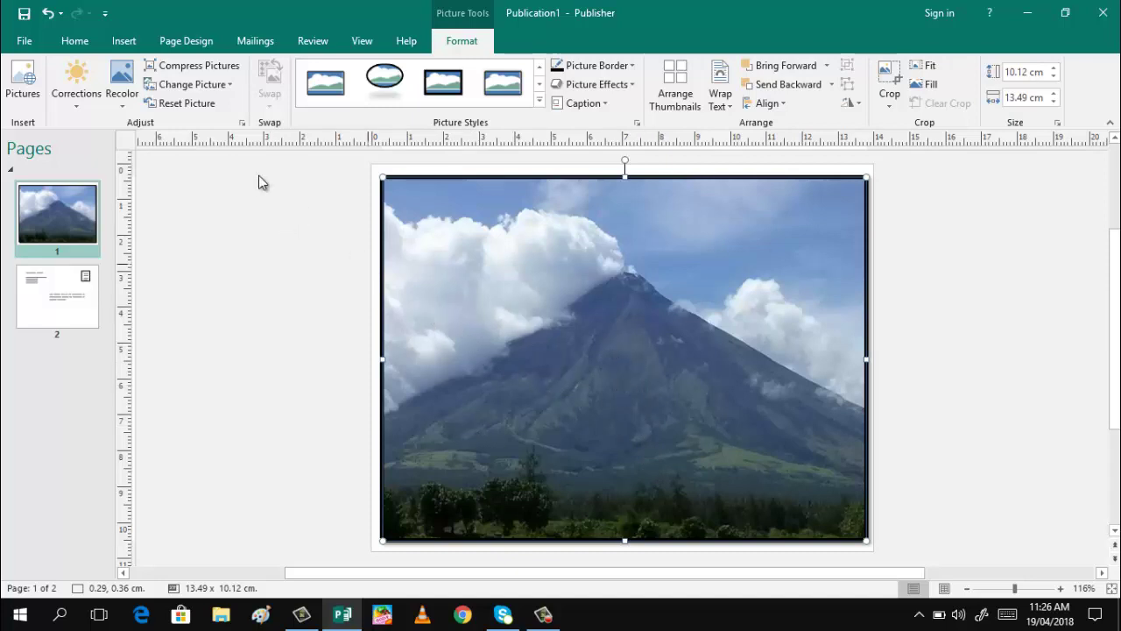
left_click(121, 41)
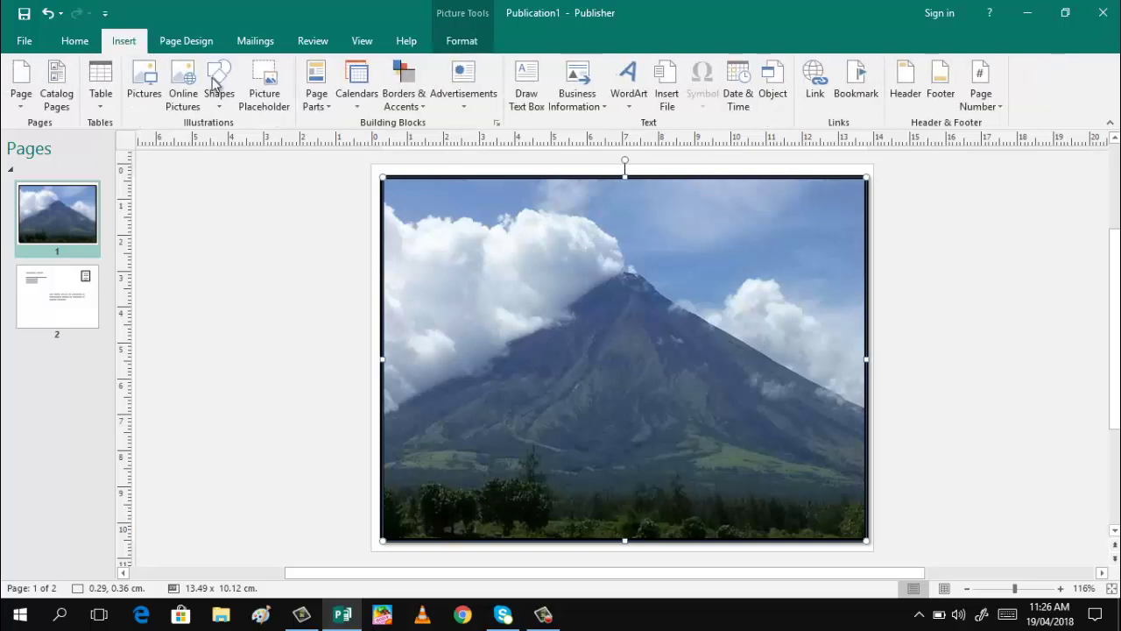
left_click(630, 105)
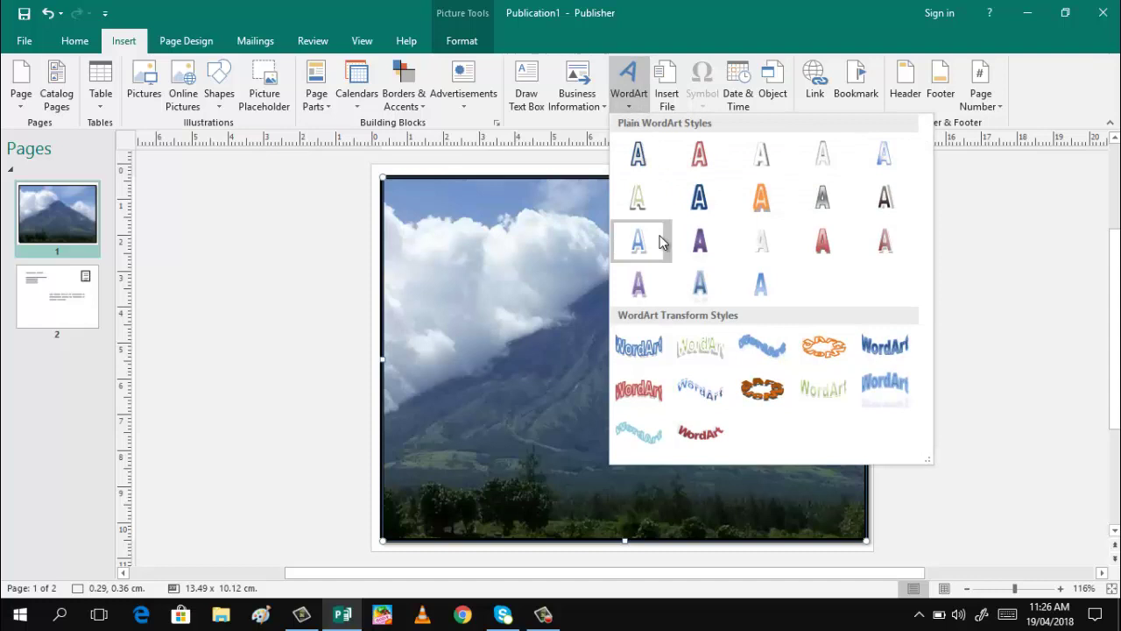
Insert a red WordArt title with the placeholder replaced by 'Mayon Volcano'
left_click(884, 241)
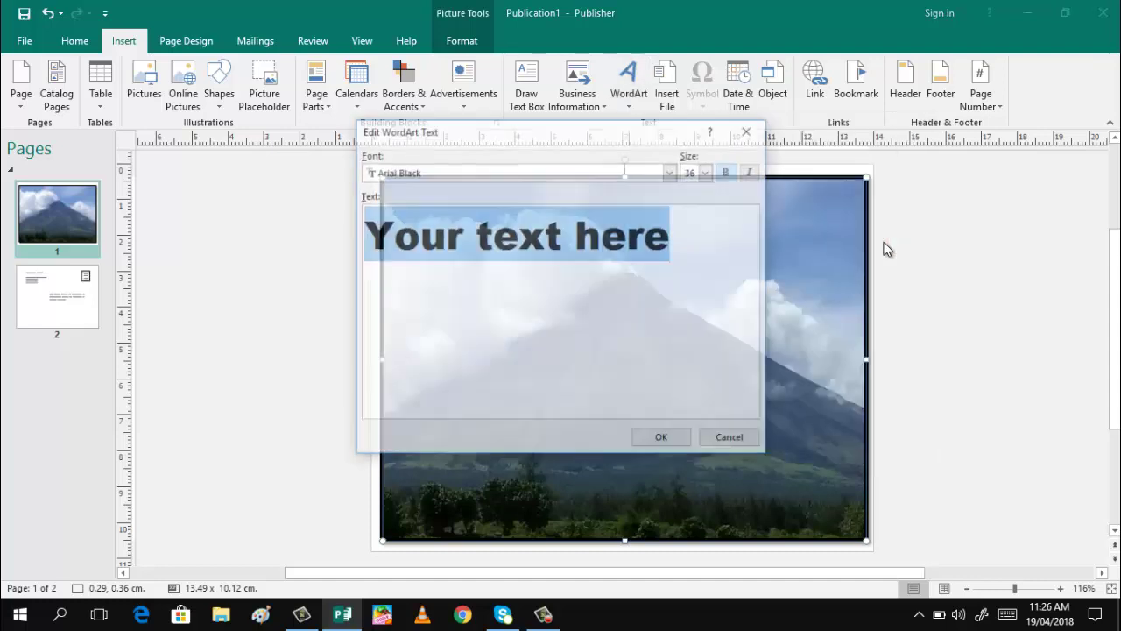
left_click(674, 239)
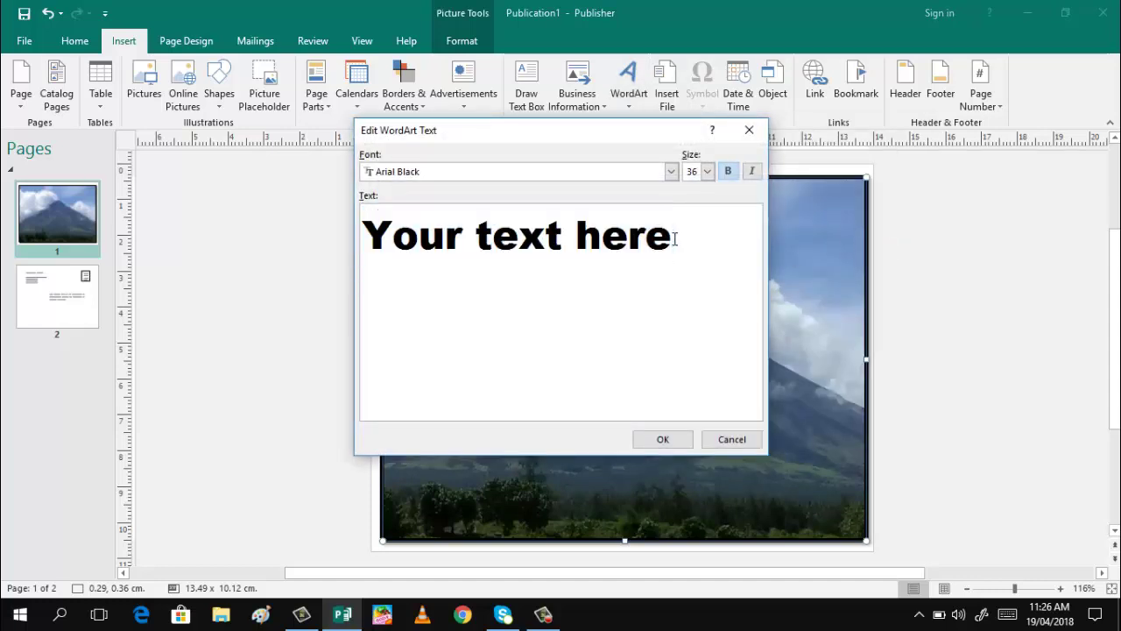
key("BackSpace")
key("BackSpace")
key("BackSpace")
key("BackSpace")
key("BackSpace")
key("BackSpace")
key("BackSpace")
key("BackSpace")
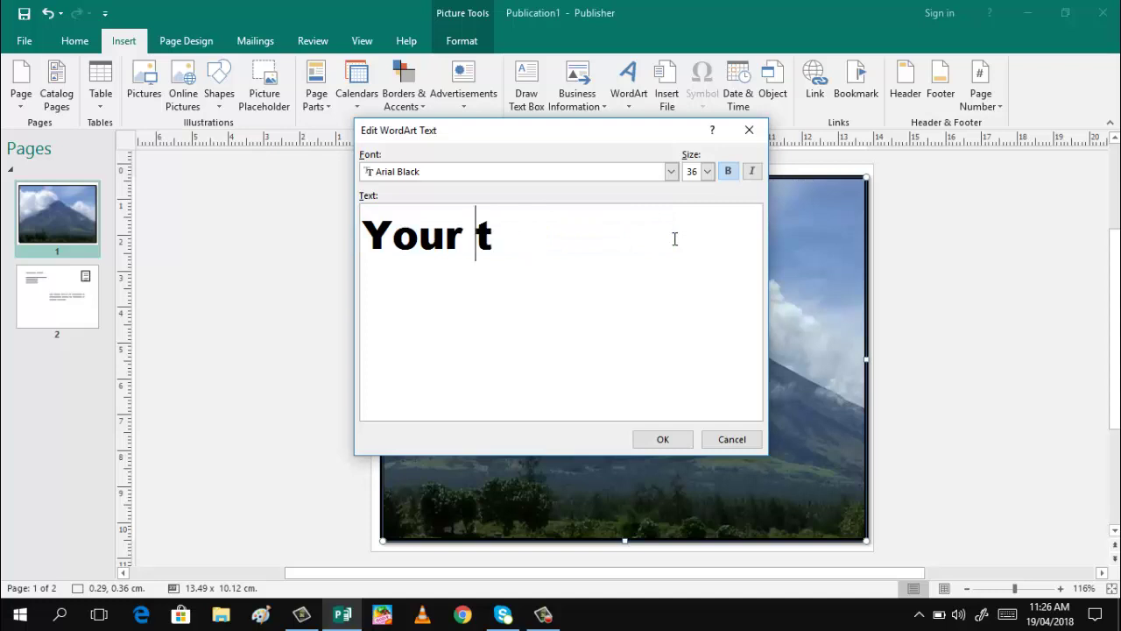
key("BackSpace")
key("BackSpace")
key("BackSpace")
key("BackSpace")
key("BackSpace")
key("BackSpace")
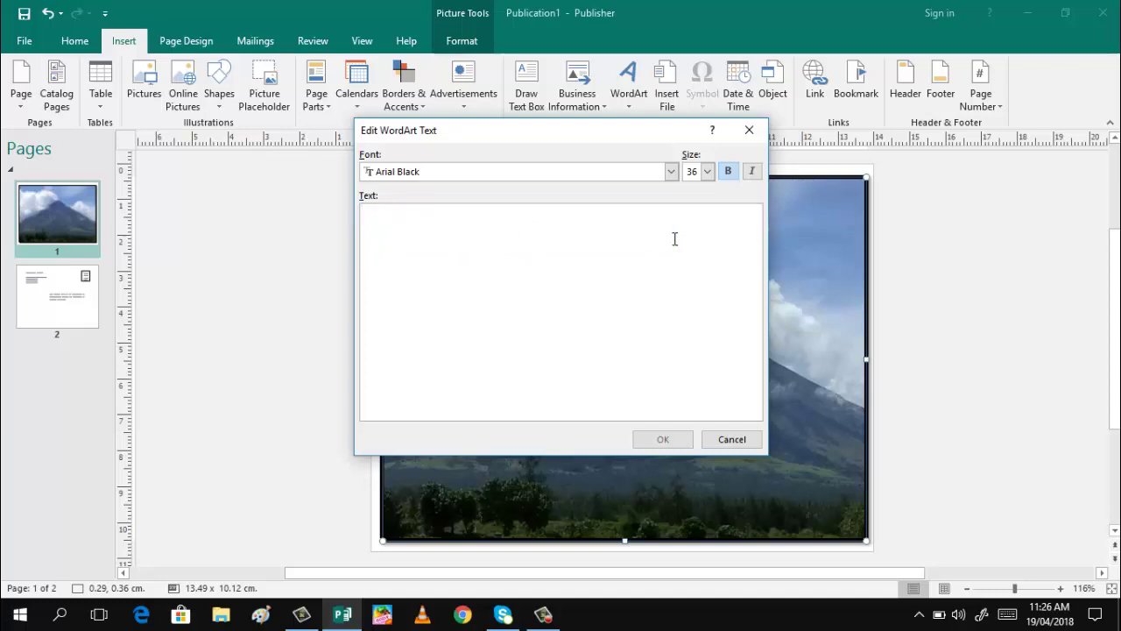
type("Mayon ")
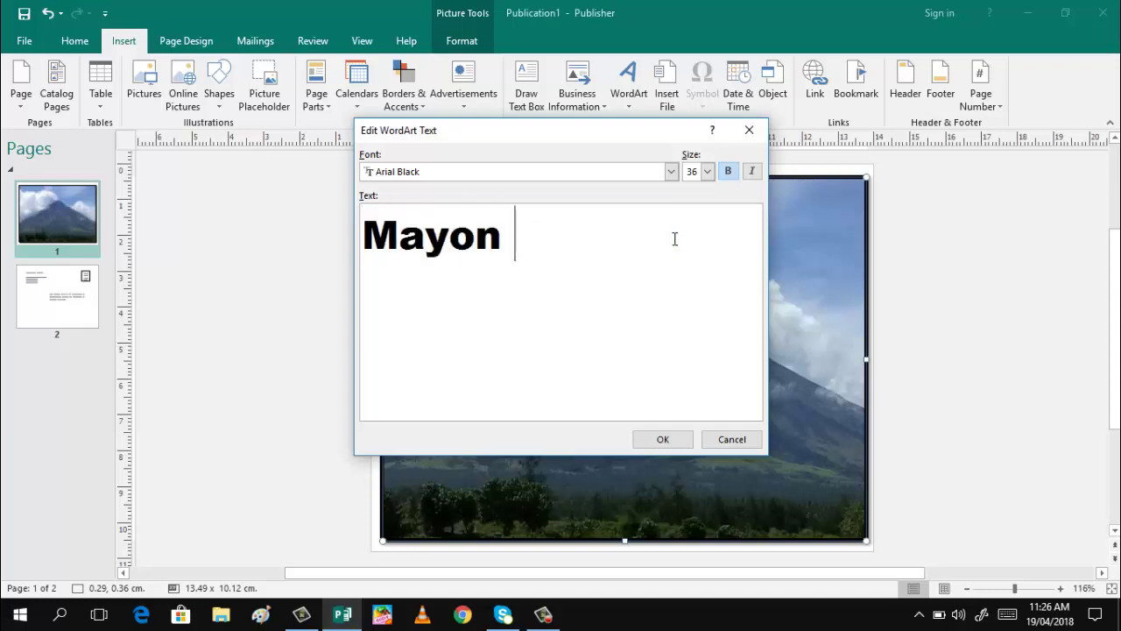
type("Volcano")
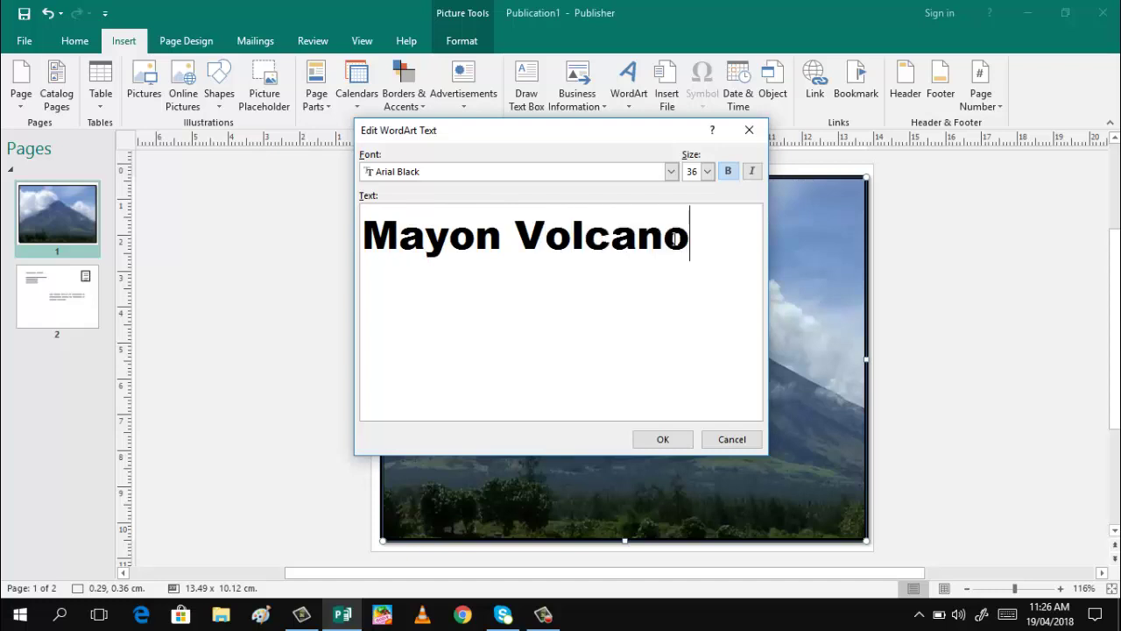
left_click(659, 440)
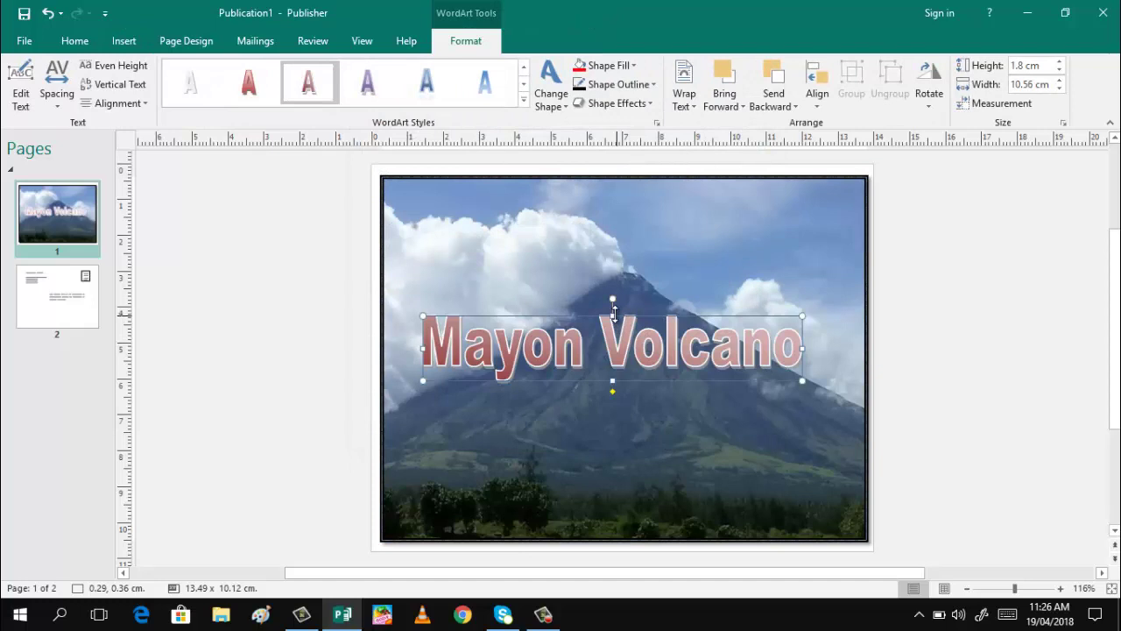
Shrink the Mayon Volcano WordArt to 7.86 x 0.47 cm and move it to the photo's bottom
left_click_drag(614, 313, 625, 361)
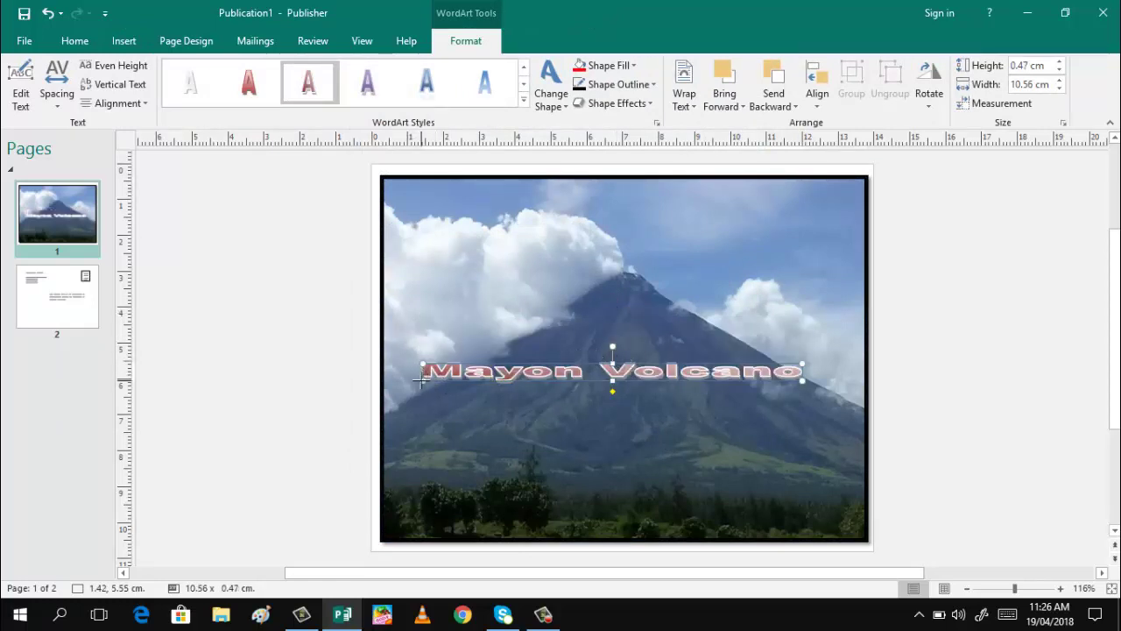
left_click_drag(421, 375, 521, 375)
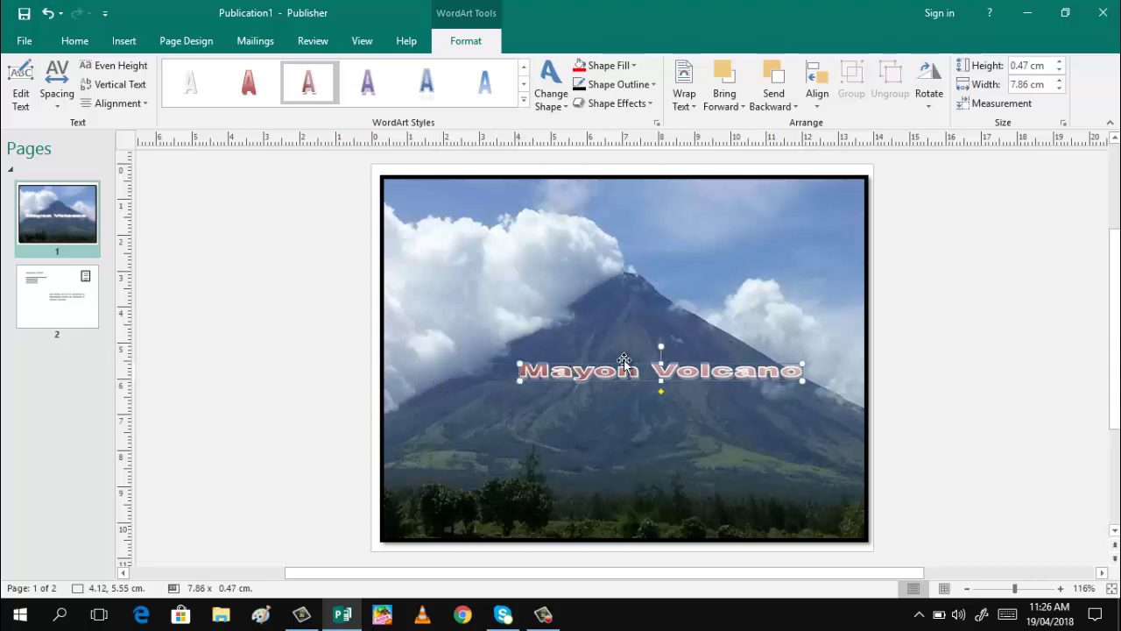
left_click_drag(624, 361, 597, 520)
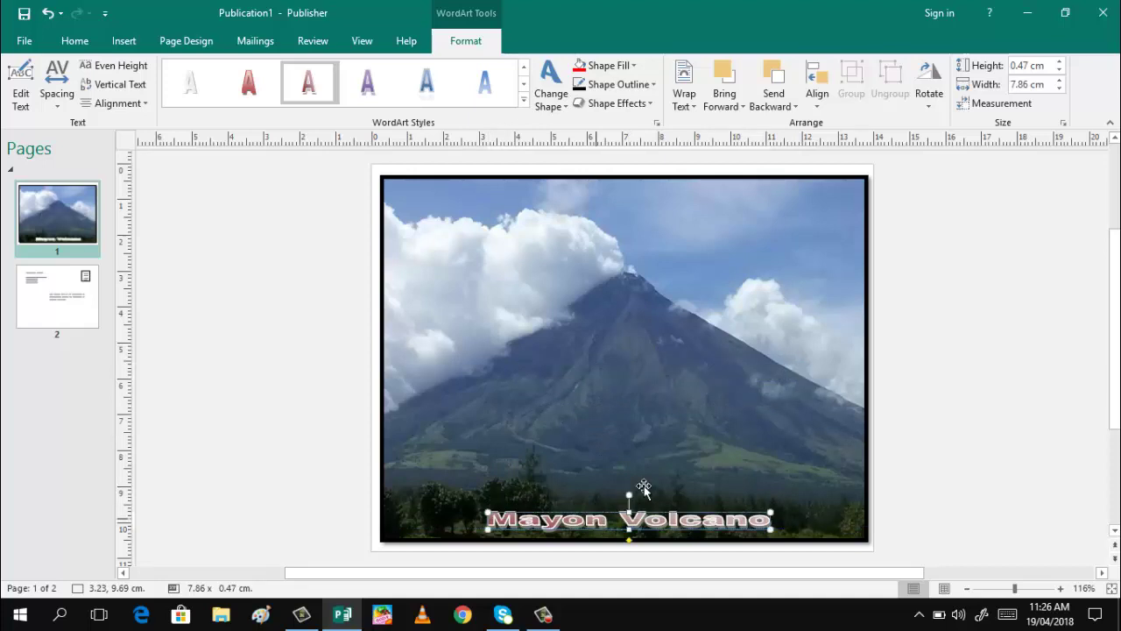
left_click(913, 251)
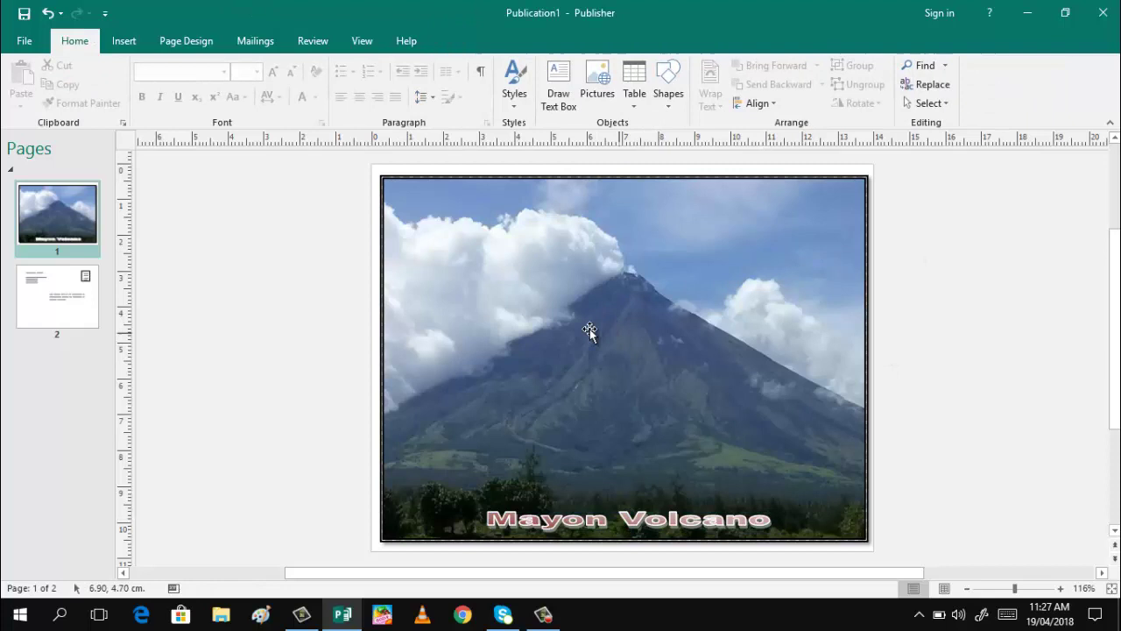
On page 2, delete the template's Business Name text box
left_click(62, 304)
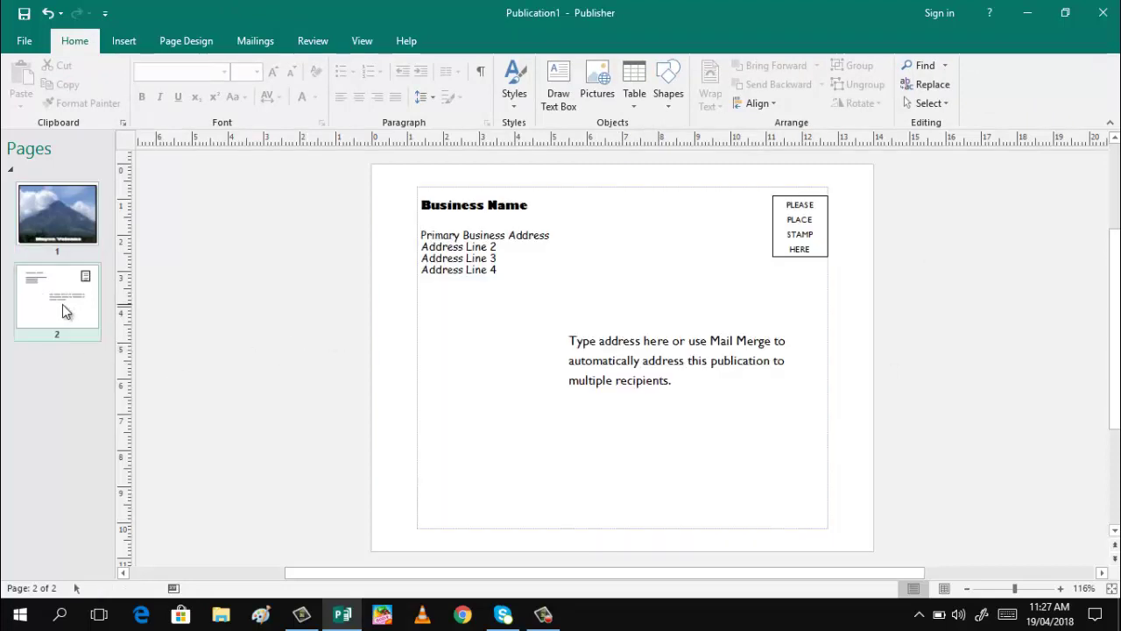
left_click(471, 197)
key("Delete")
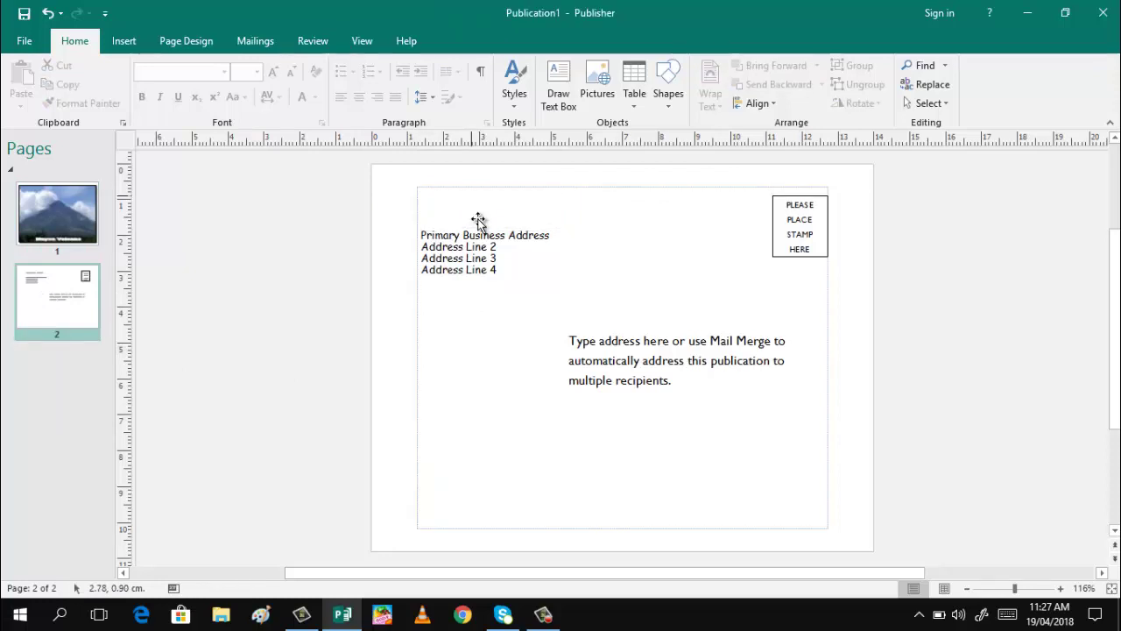
Replace the placeholder address lines with the sender's name and city on two lines
left_click(510, 268)
key("ctrl+a")
key("Delete")
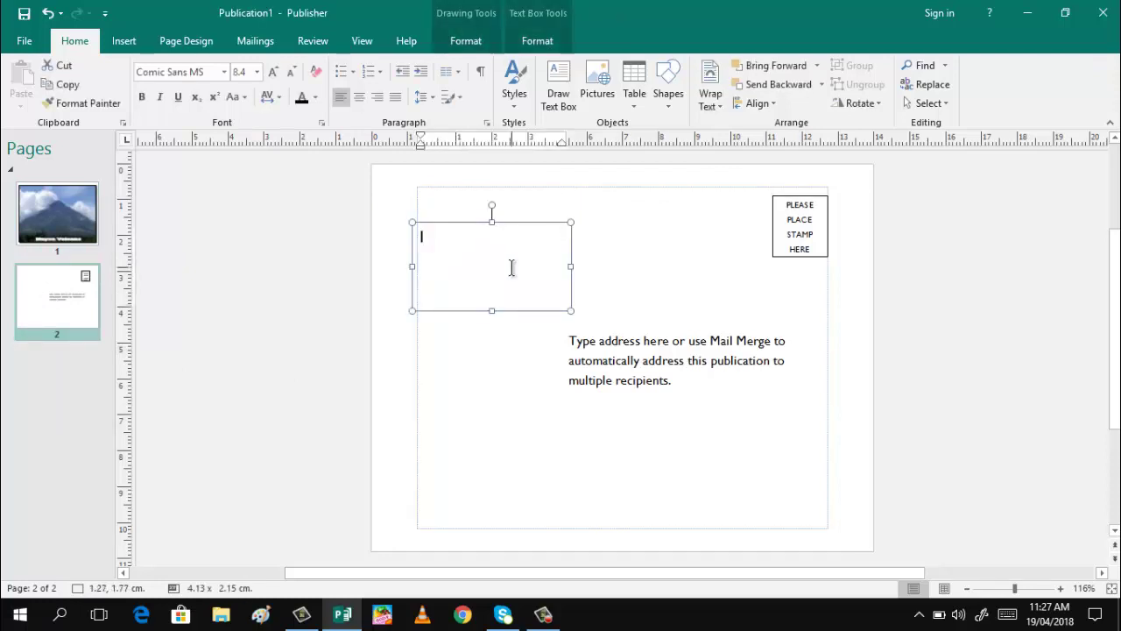
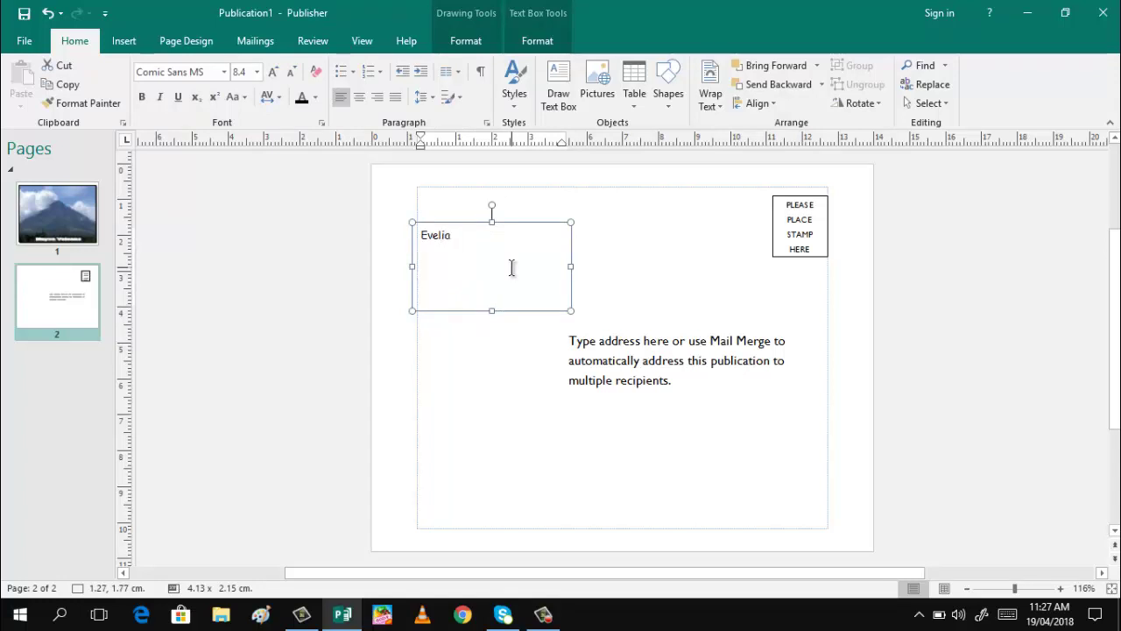
key("Return")
type("Catbalogan")
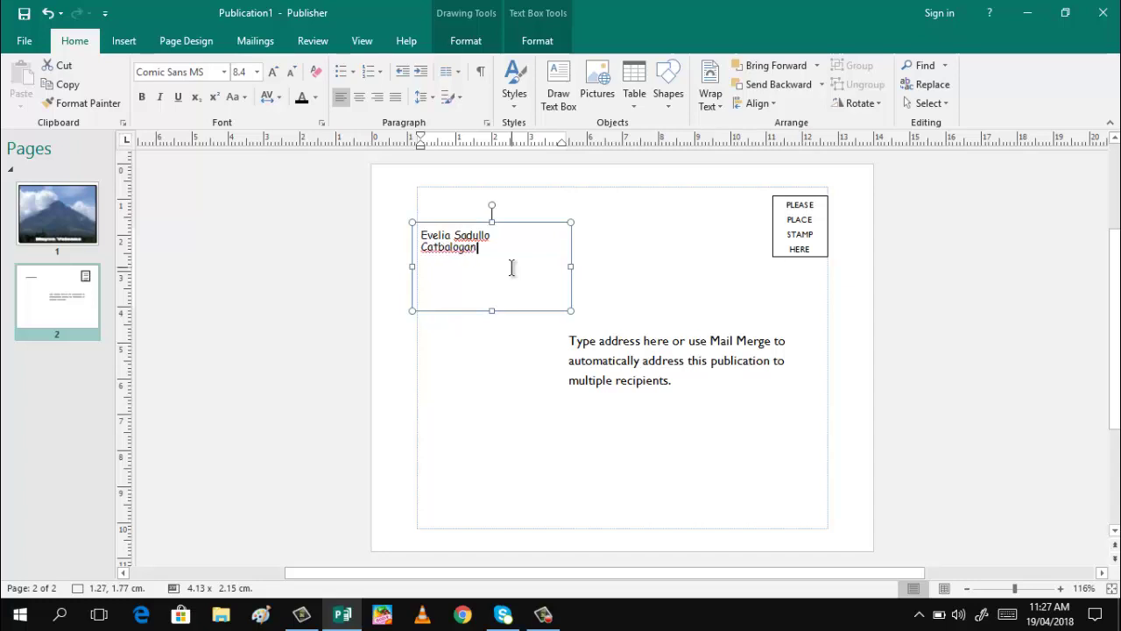
type(" City")
Replace the recipient placeholder with the recipient's name, then their city and country on a second line
left_click(618, 380)
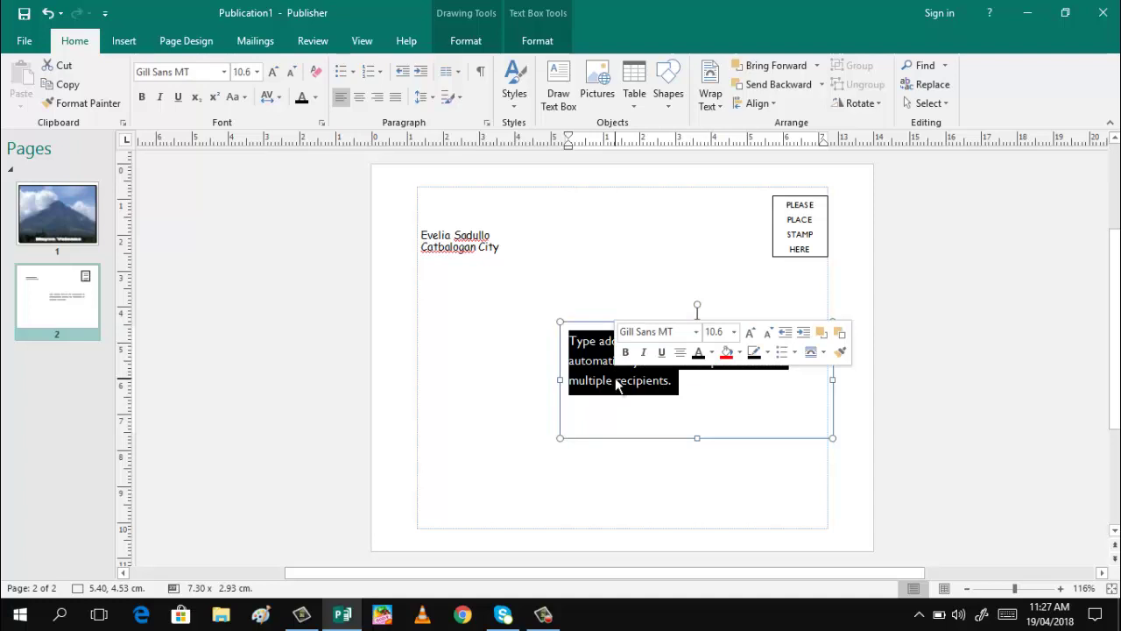
key("BackSpace")
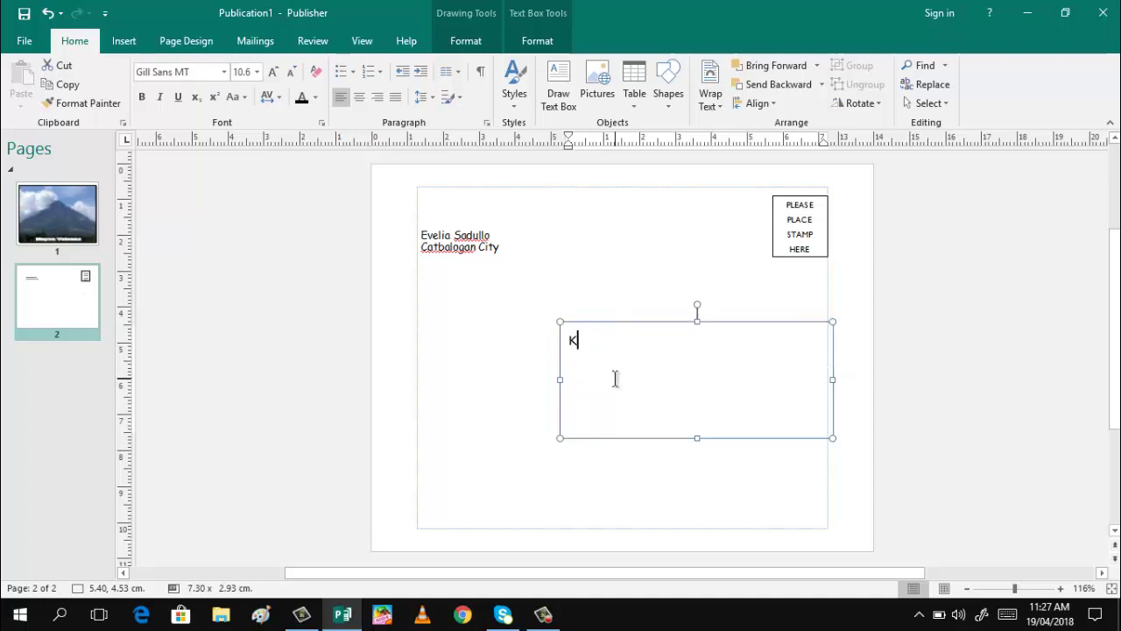
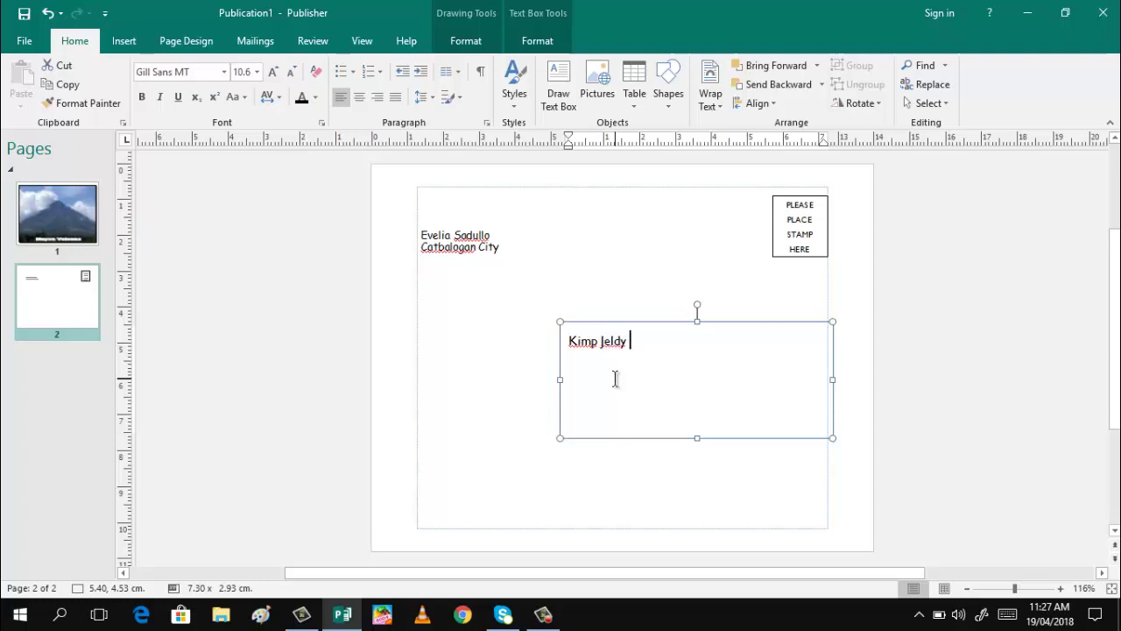
key("Return")
type("Quezon.")
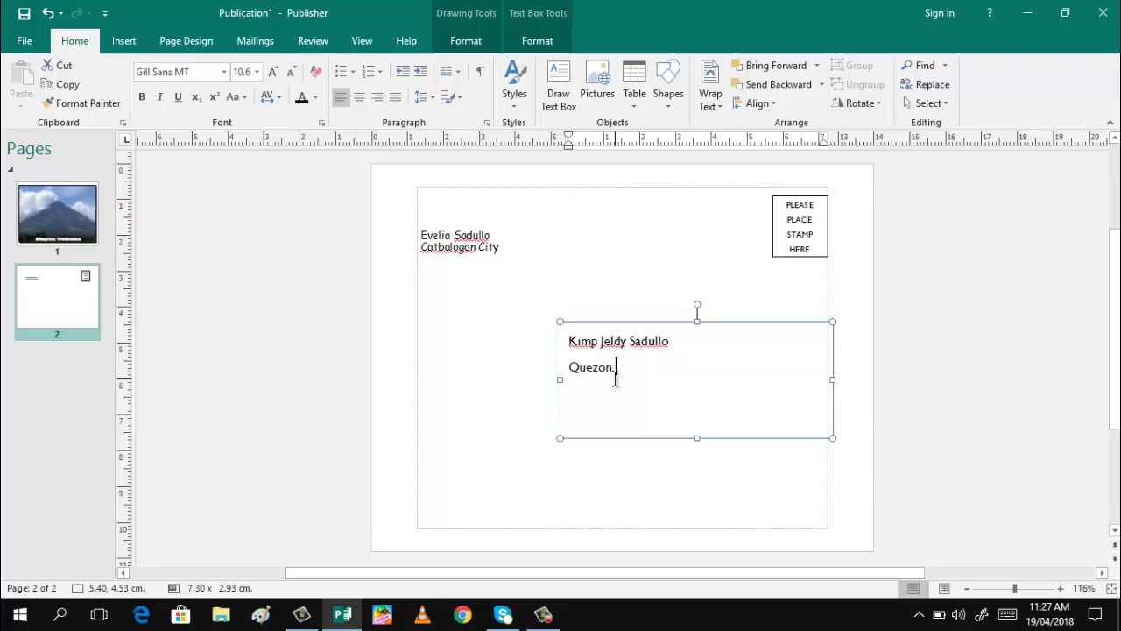
type("City ")
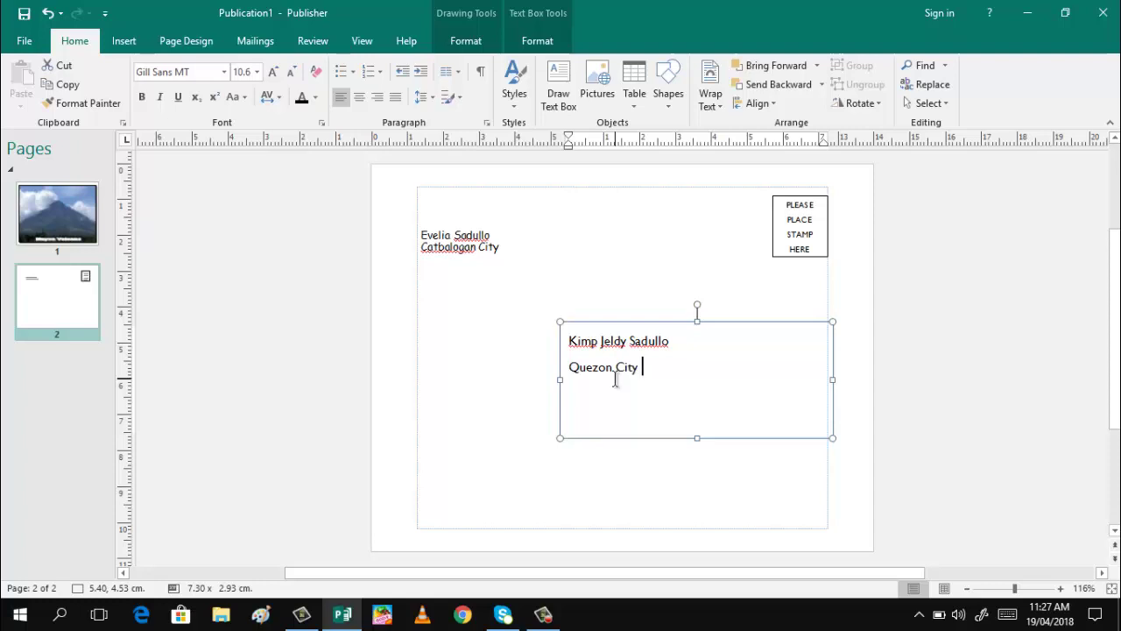
type("Philippines")
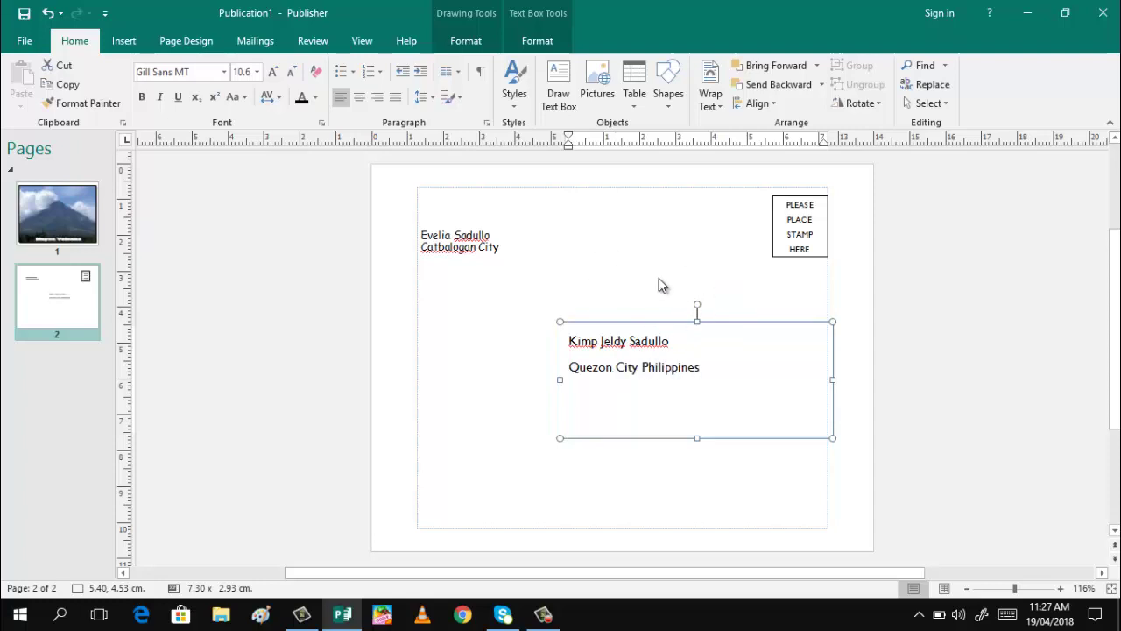
left_click(656, 279)
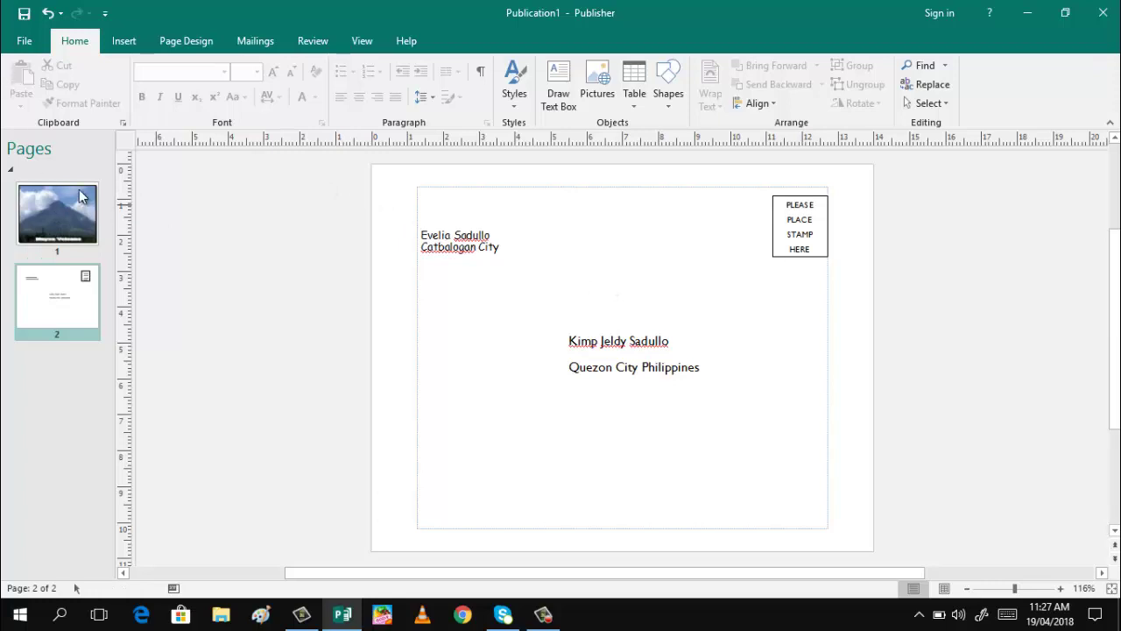
Open the Print page in the File Backstage to view the postcard's print settings and preview
left_click(25, 42)
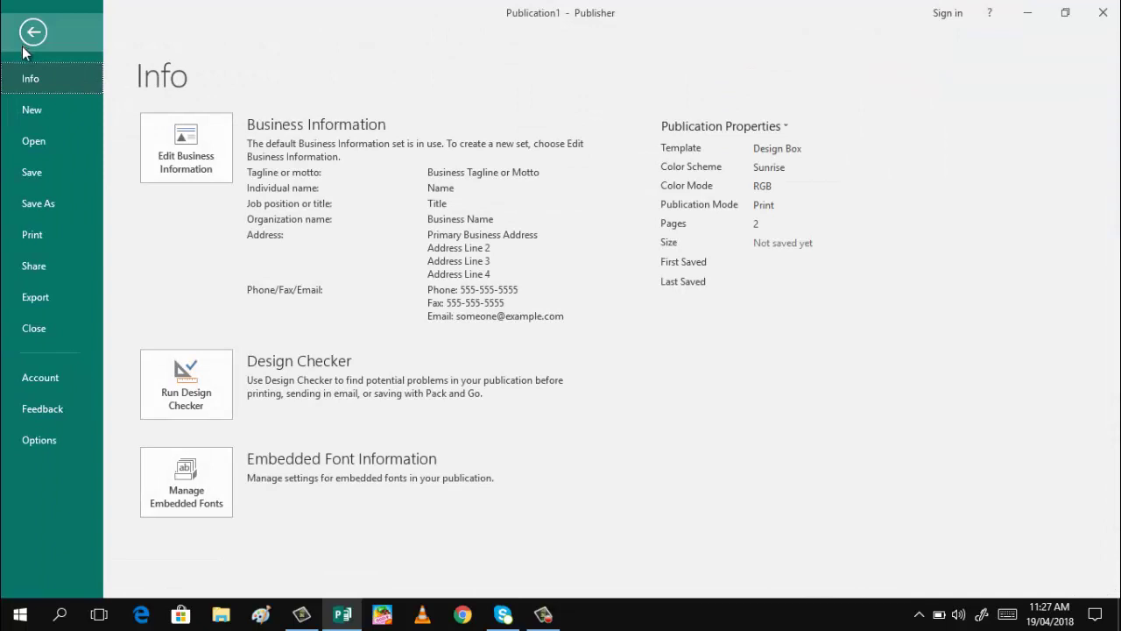
left_click(32, 233)
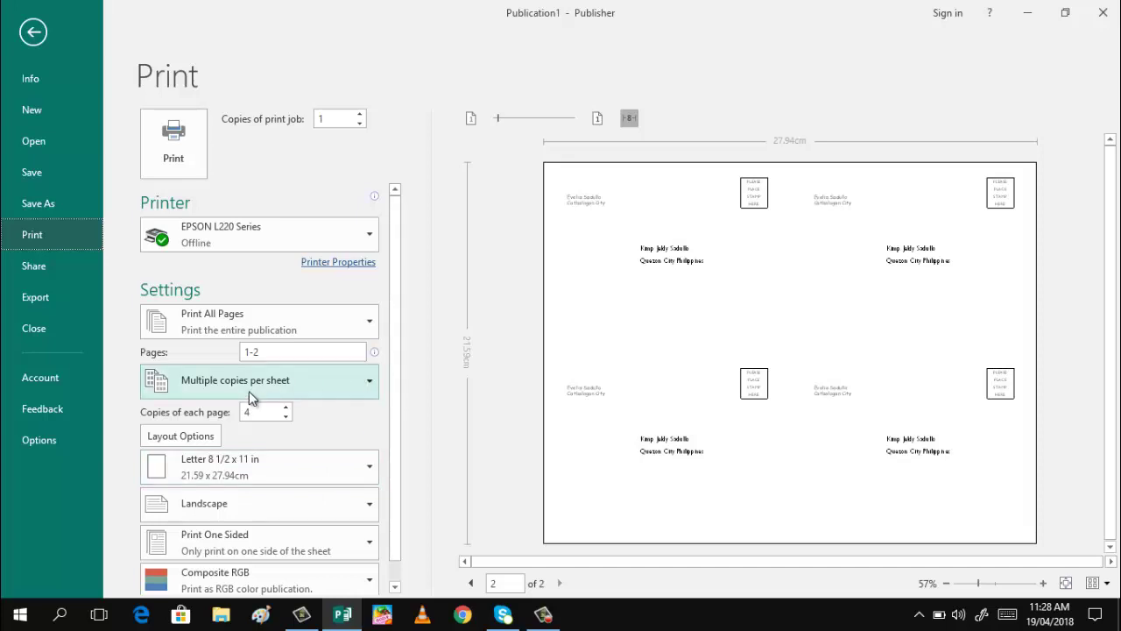
Choose One page per sheet layout and 10 x 15 cm (4 x 6 in) paper size
left_click(369, 386)
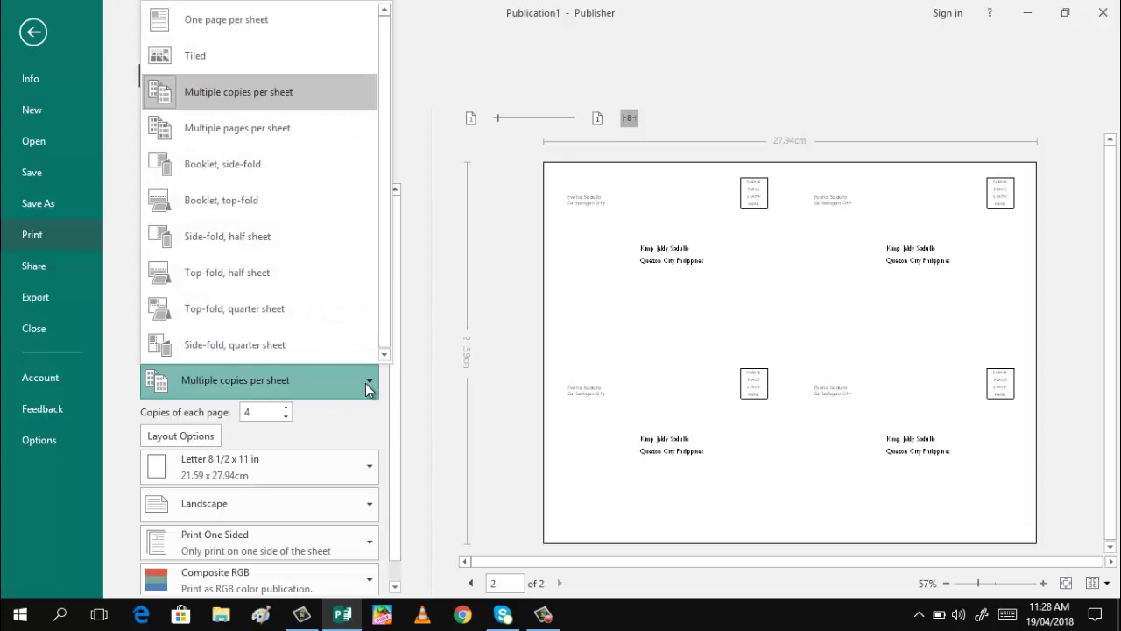
left_click(276, 17)
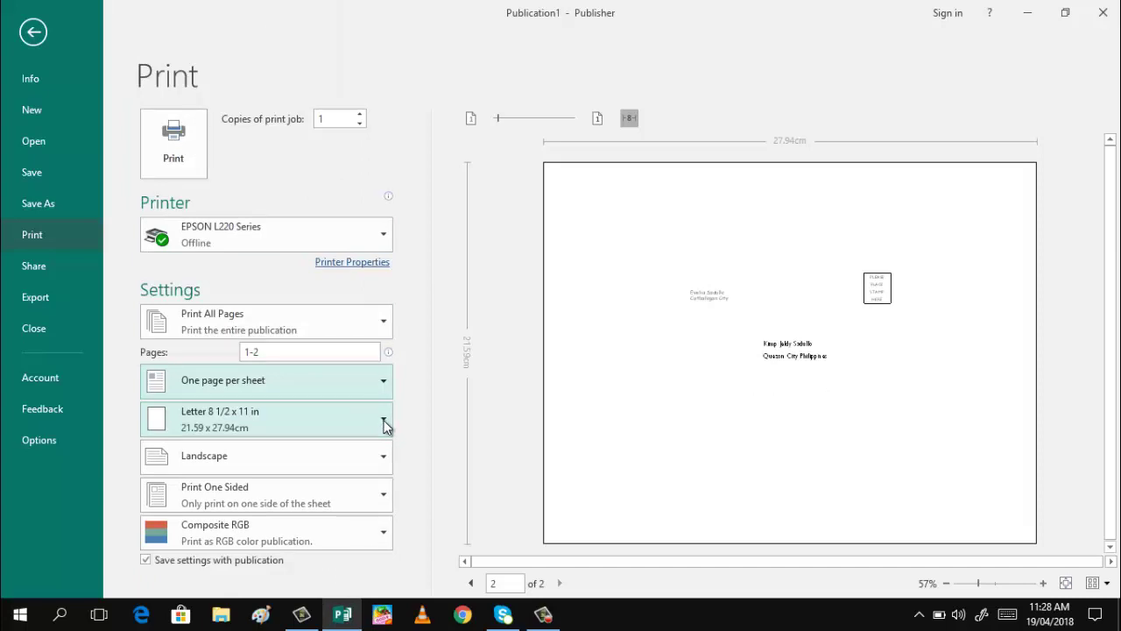
left_click(385, 426)
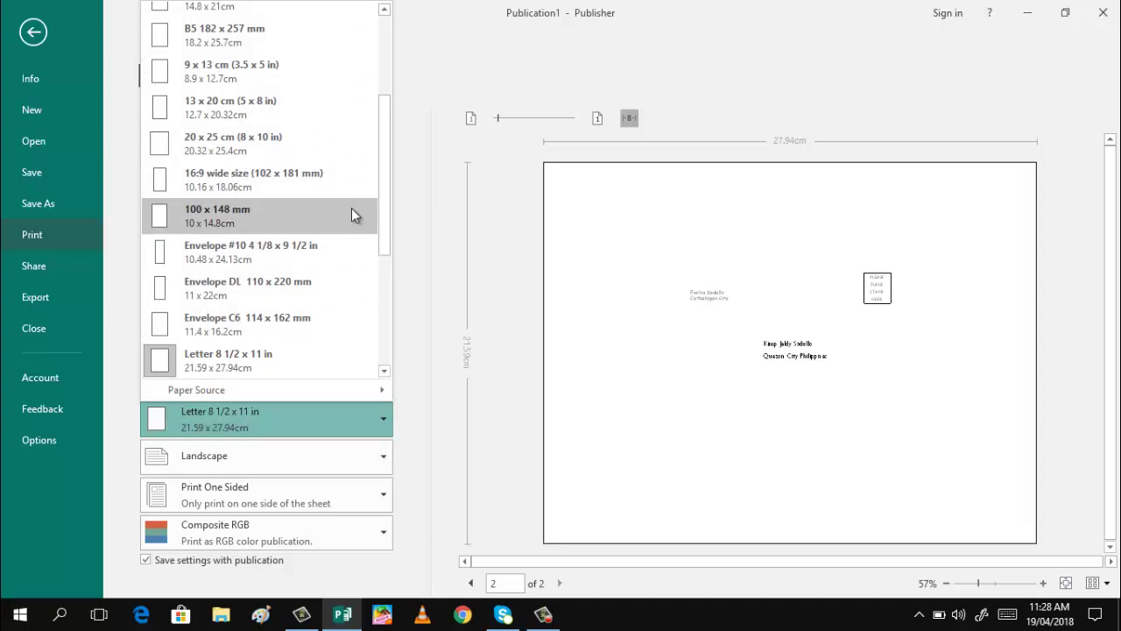
left_click(383, 10)
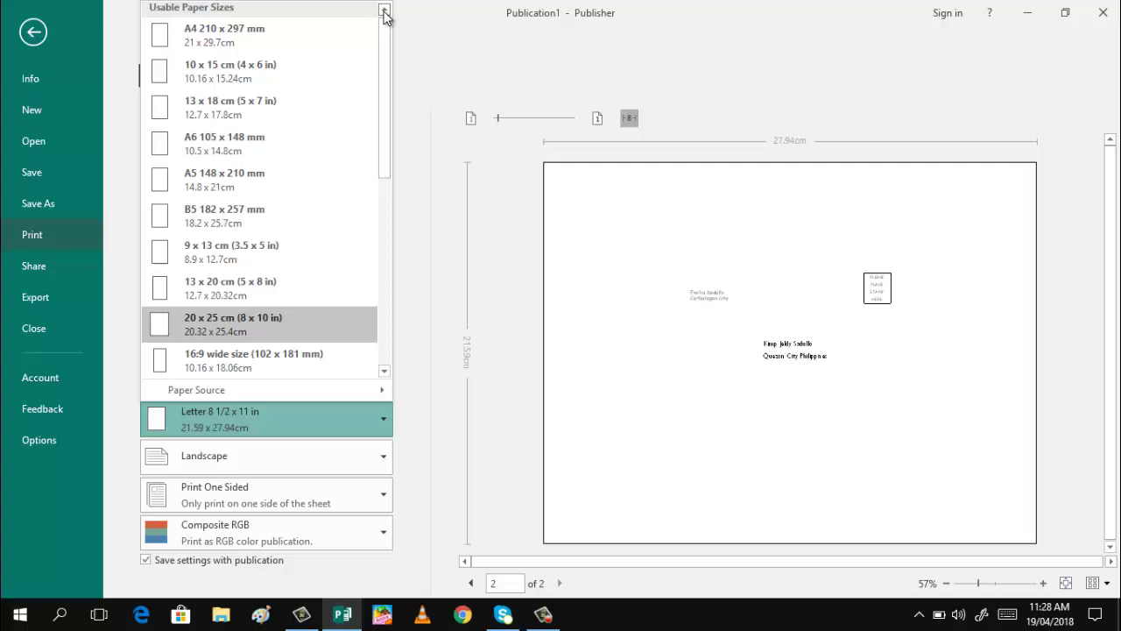
left_click(257, 79)
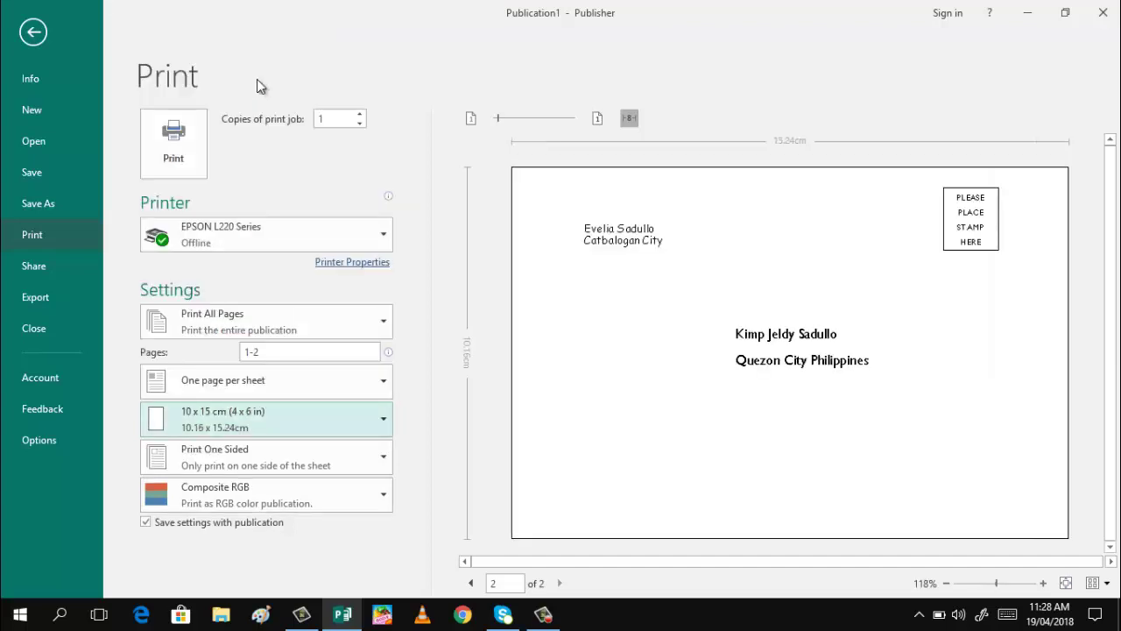
Step back to page 1 in the print preview to show the Mayon Volcano front
left_click(472, 583)
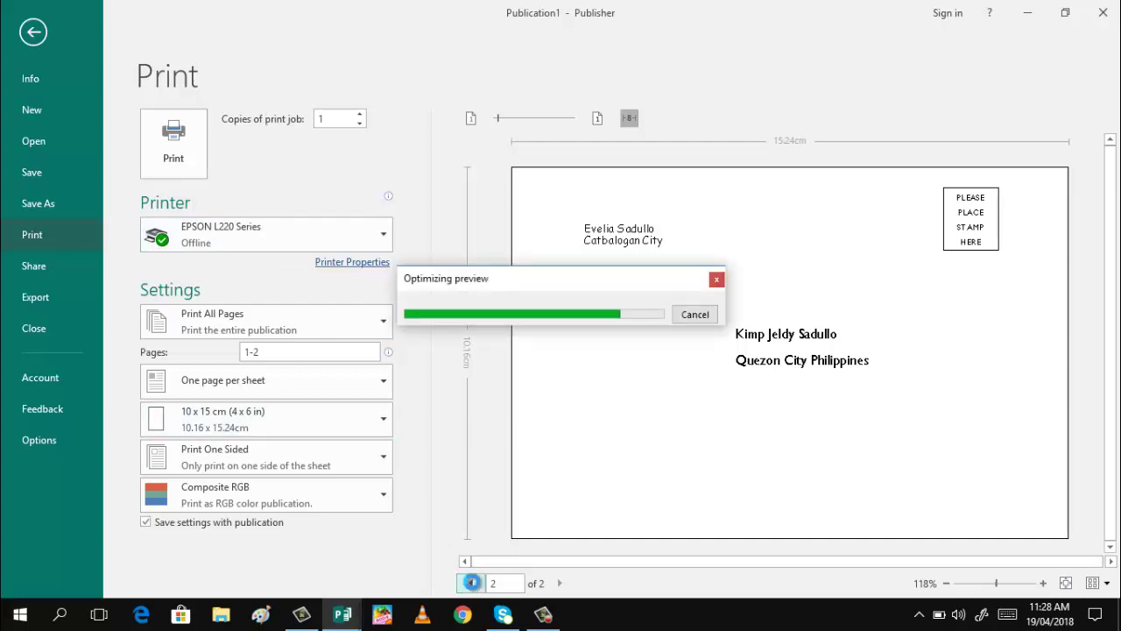